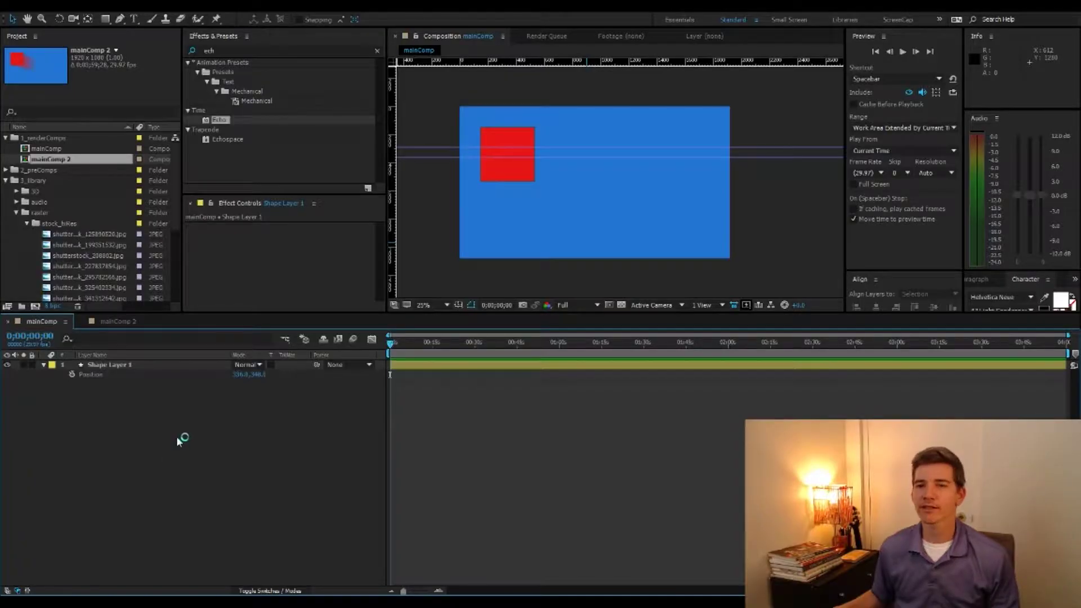
- Keyframe the square's Position and move it right via its X value at 0;00;02;18
{"action": "left_click", "coordinate": [85, 375]}
{"action": "left_click", "coordinate": [72, 376]}
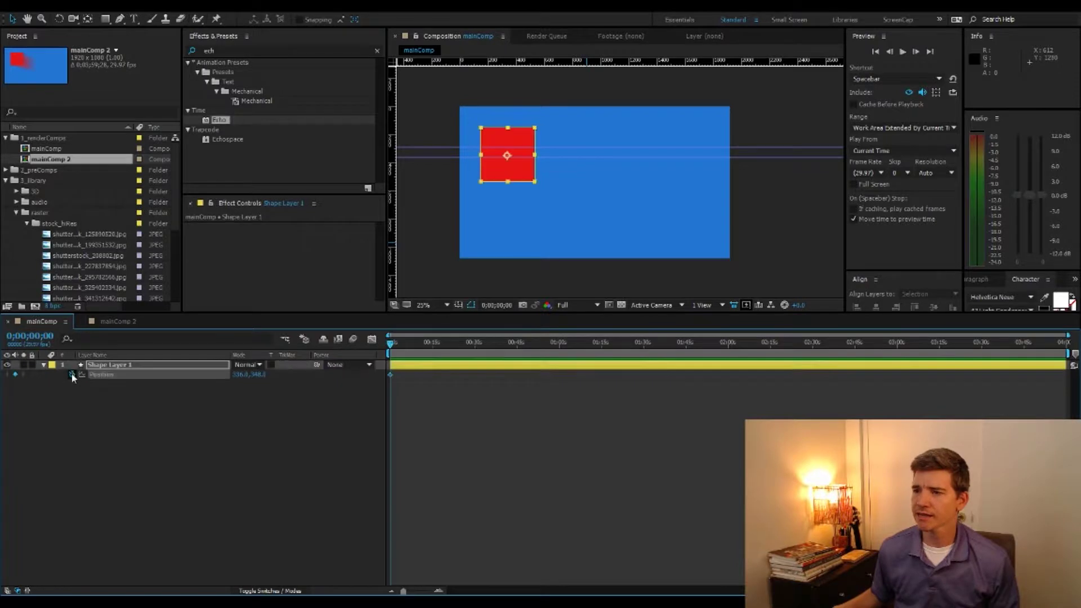
{"action": "left_click_drag", "start_coordinate": [391, 346], "coordinate": [398, 346]}
{"action": "left_click_drag", "start_coordinate": [508, 162], "coordinate": [590, 158]}
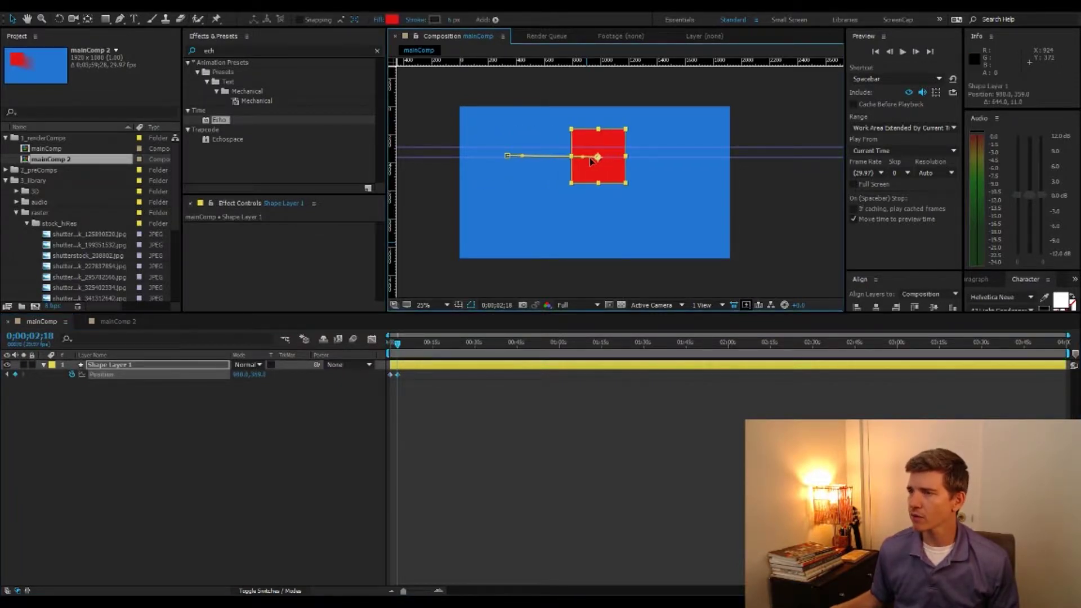
{"action": "key", "text": "ctrl+z"}
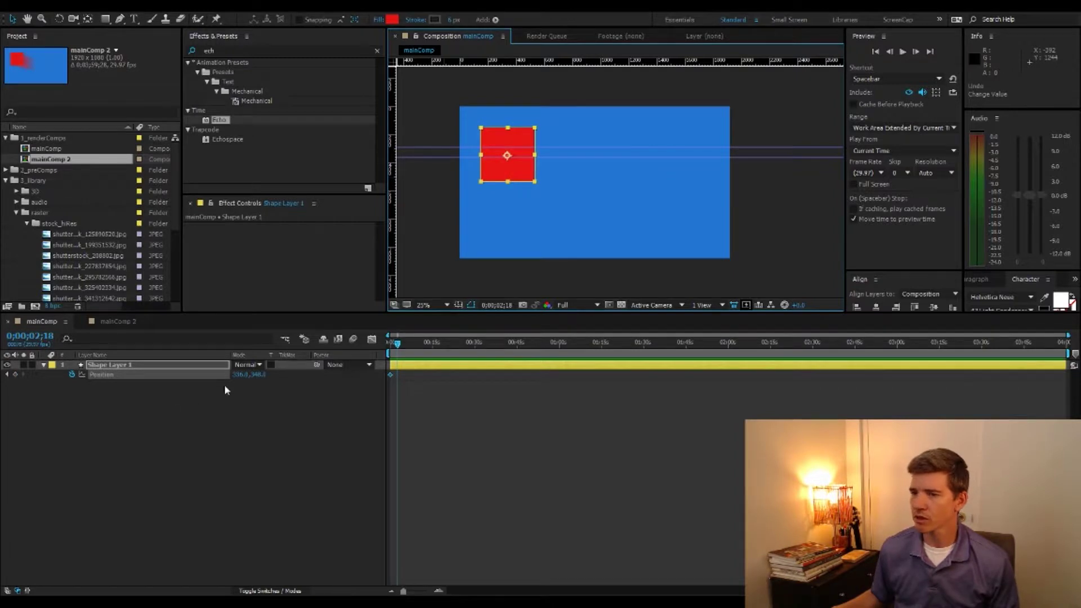
{"action": "left_click_drag", "start_coordinate": [242, 374], "coordinate": [587, 364]}
- At 0;00;06;18, move the square down so its motion path curves
{"action": "left_click", "coordinate": [409, 343]}
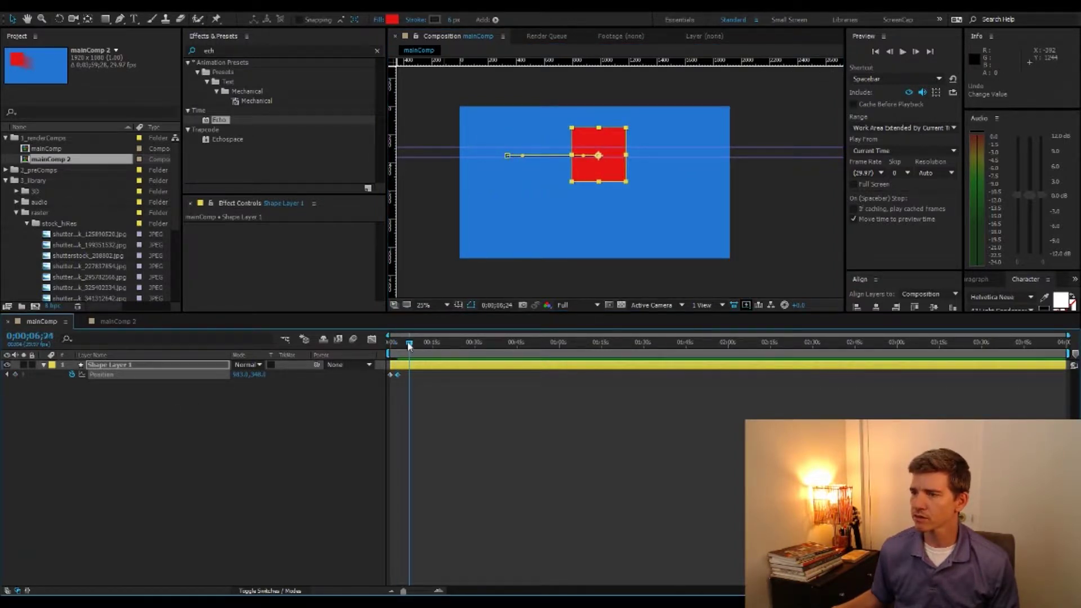
{"action": "left_click", "coordinate": [409, 343]}
{"action": "left_click_drag", "start_coordinate": [256, 376], "coordinate": [498, 376]}
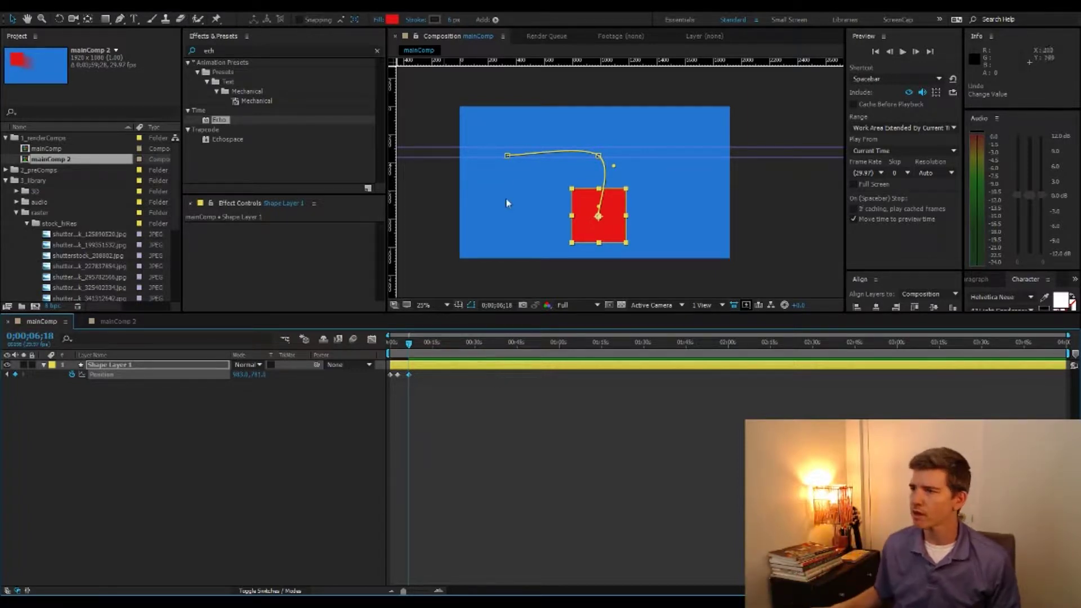
- Reshape the motion path by dragging Bezier handles on its keyframes, then preview it
{"action": "left_click", "coordinate": [598, 158]}
{"action": "left_click_drag", "start_coordinate": [584, 150], "coordinate": [550, 125]}
{"action": "mouse_move", "coordinate": [614, 166]}
{"action": "left_mouse_down"}
{"action": "mouse_move", "coordinate": [636, 171]}
{"action": "mouse_move", "coordinate": [617, 137]}
{"action": "mouse_move", "coordinate": [633, 175]}
{"action": "left_mouse_up"}
{"action": "left_click_drag", "start_coordinate": [522, 155], "coordinate": [549, 178]}
{"action": "left_click_drag", "start_coordinate": [602, 208], "coordinate": [583, 192]}
{"action": "left_click_drag", "start_coordinate": [408, 346], "coordinate": [391, 342]}
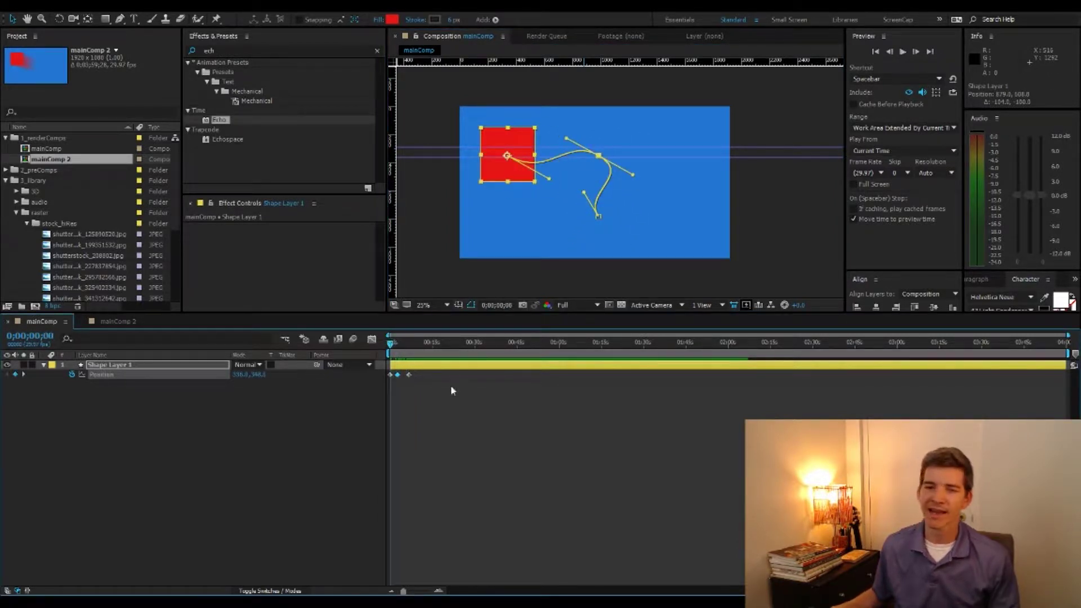
- Turn off Position keyframing, removing all of the square's keyframes
{"action": "left_click", "coordinate": [436, 453]}
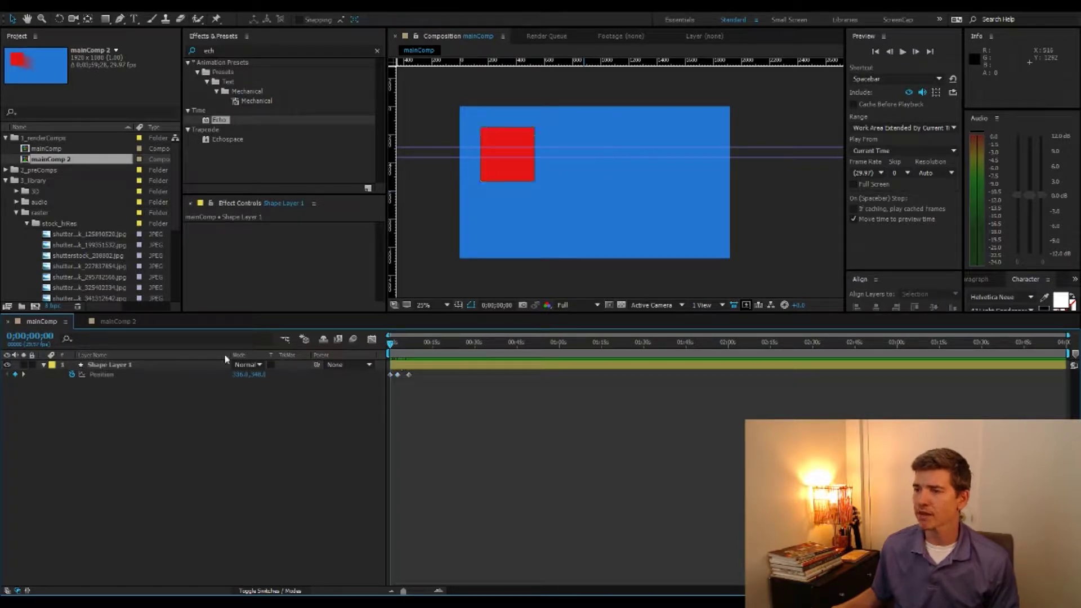
{"action": "left_click", "coordinate": [121, 377]}
{"action": "left_click", "coordinate": [422, 439]}
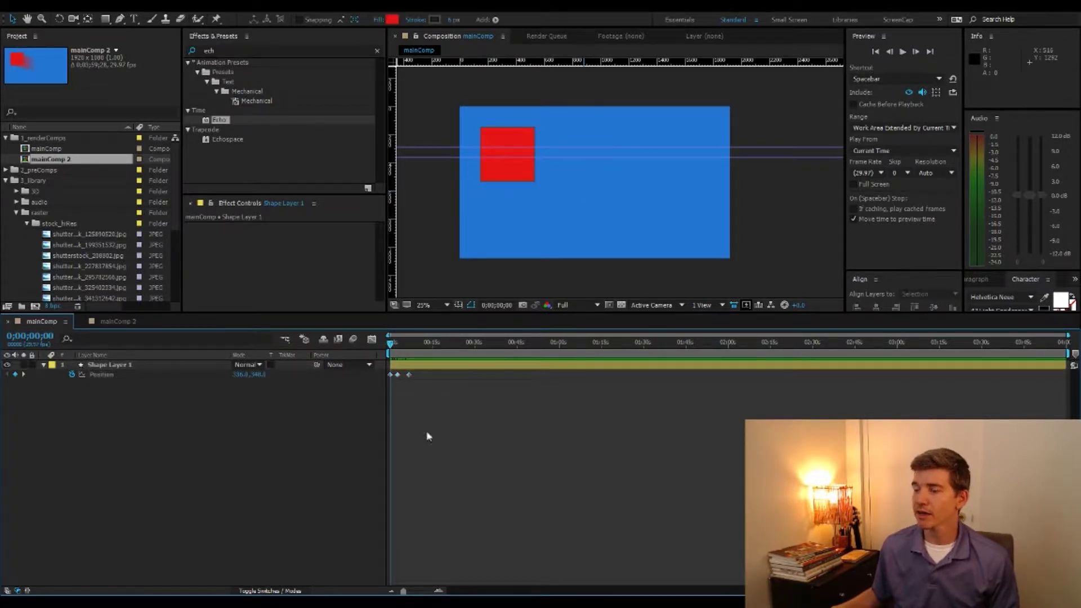
{"action": "left_click", "coordinate": [114, 376]}
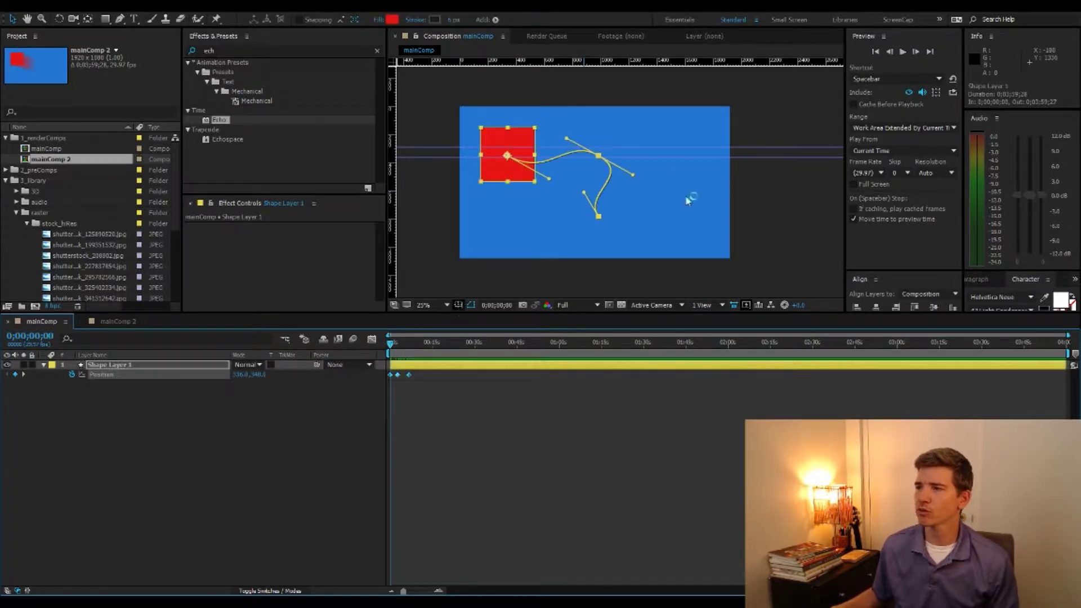
{"action": "left_click", "coordinate": [71, 373]}
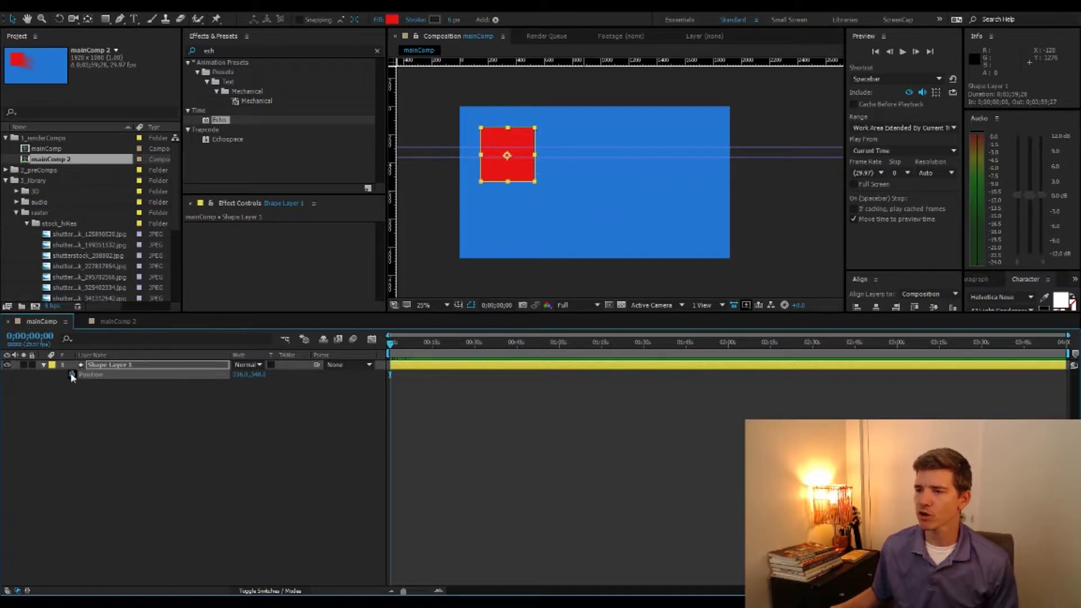
{"action": "left_click", "coordinate": [120, 422]}
- Enable Default Spatial Interpolation to Linear in the General preferences
{"action": "left_click", "coordinate": [39, 7]}
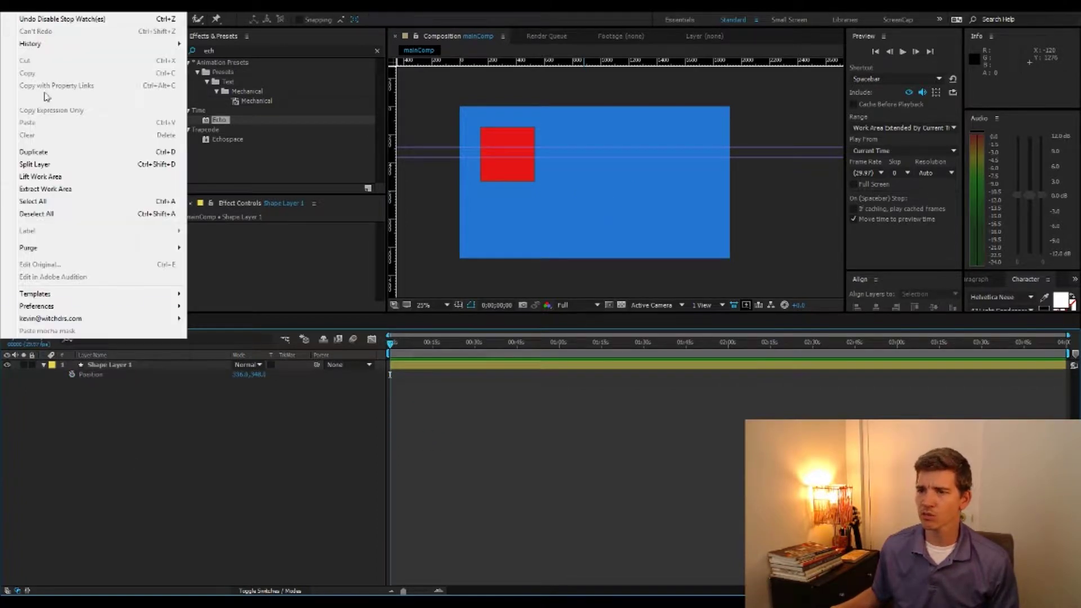
{"action": "mouse_move", "coordinate": [88, 311]}
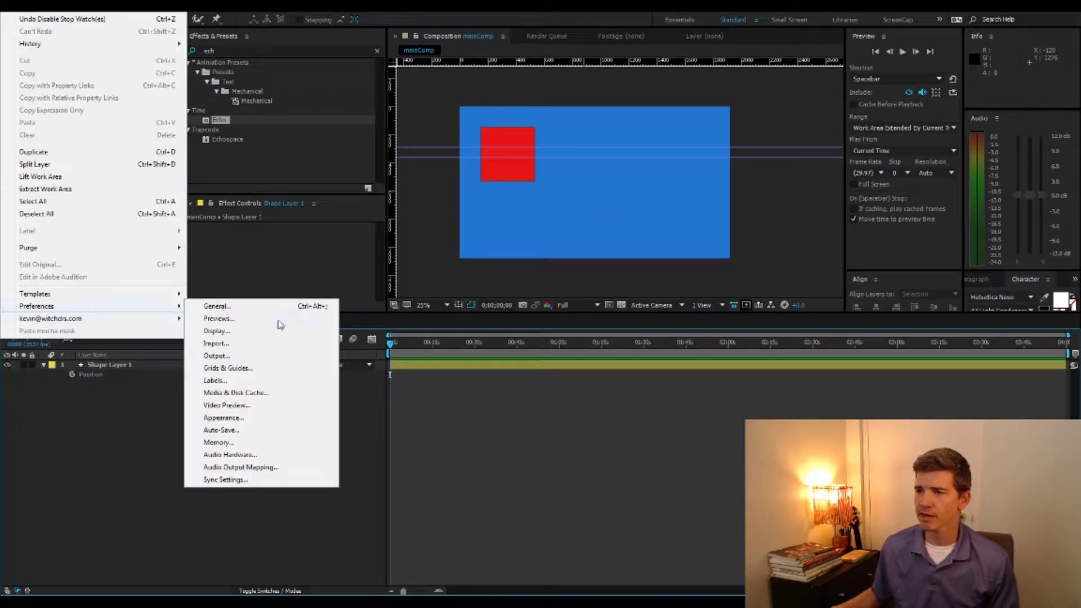
{"action": "left_click", "coordinate": [233, 309]}
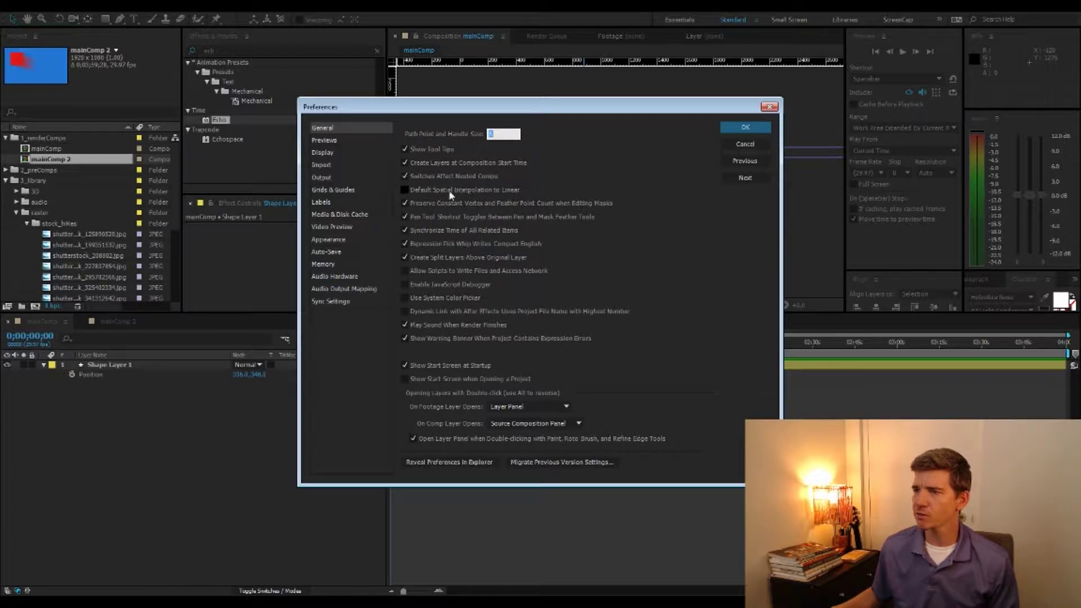
{"action": "left_click", "coordinate": [505, 190]}
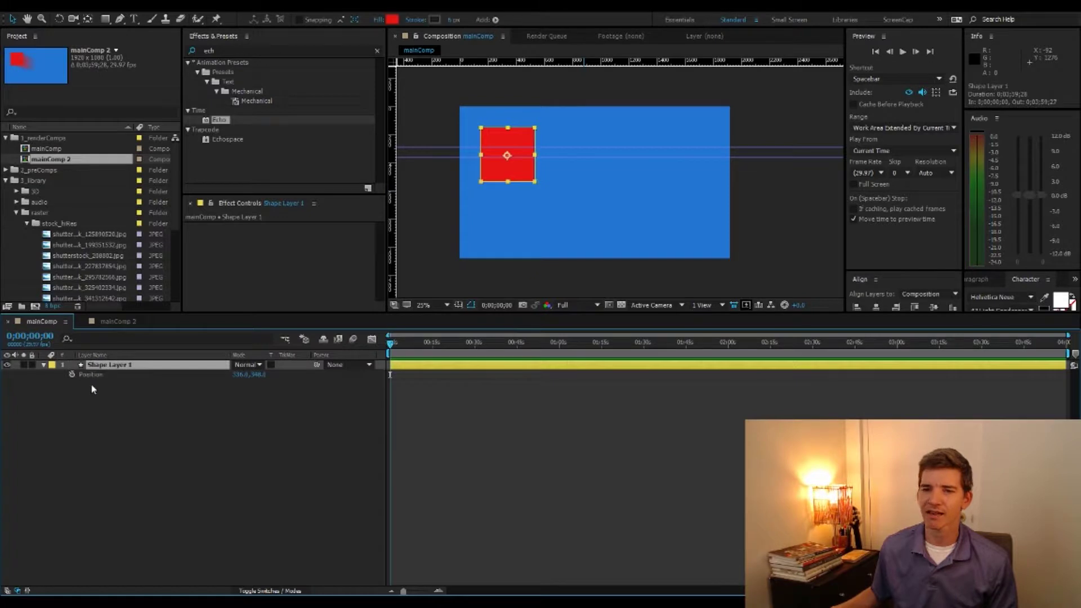
- Keyframe Position at 0, X 844 at 0;00;10;29, and Y 717 at 0;00;28;28
{"action": "left_click", "coordinate": [70, 374]}
{"action": "left_click_drag", "start_coordinate": [393, 344], "coordinate": [421, 343]}
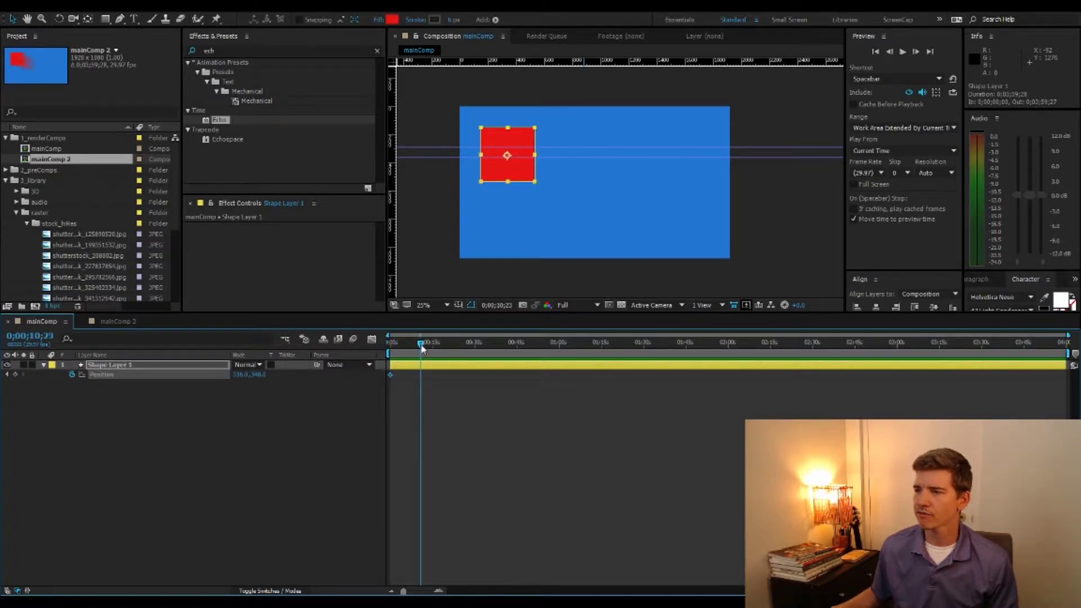
{"action": "left_click_drag", "start_coordinate": [238, 374], "coordinate": [536, 388]}
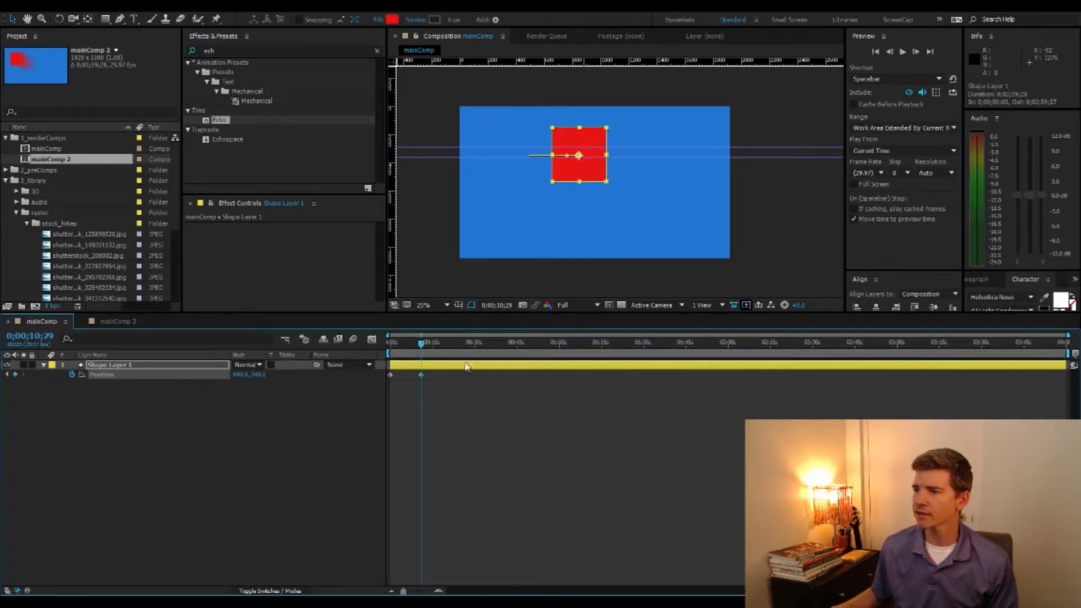
{"action": "left_click_drag", "start_coordinate": [421, 342], "coordinate": [472, 342]}
{"action": "left_click_drag", "start_coordinate": [264, 375], "coordinate": [473, 383]}
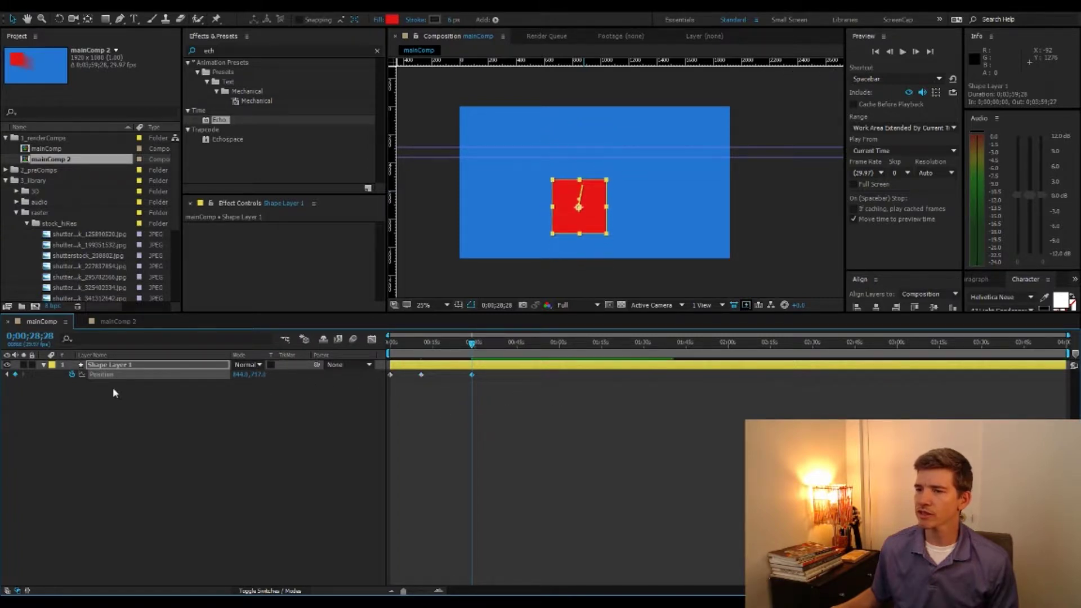
- Preview the straight-line motion and display the shape layer's Position keyframes
{"action": "left_click", "coordinate": [186, 483]}
{"action": "left_click", "coordinate": [131, 366]}
{"action": "left_click", "coordinate": [171, 431]}
{"action": "left_click_drag", "start_coordinate": [457, 341], "coordinate": [390, 343]}
{"action": "left_click", "coordinate": [104, 375]}
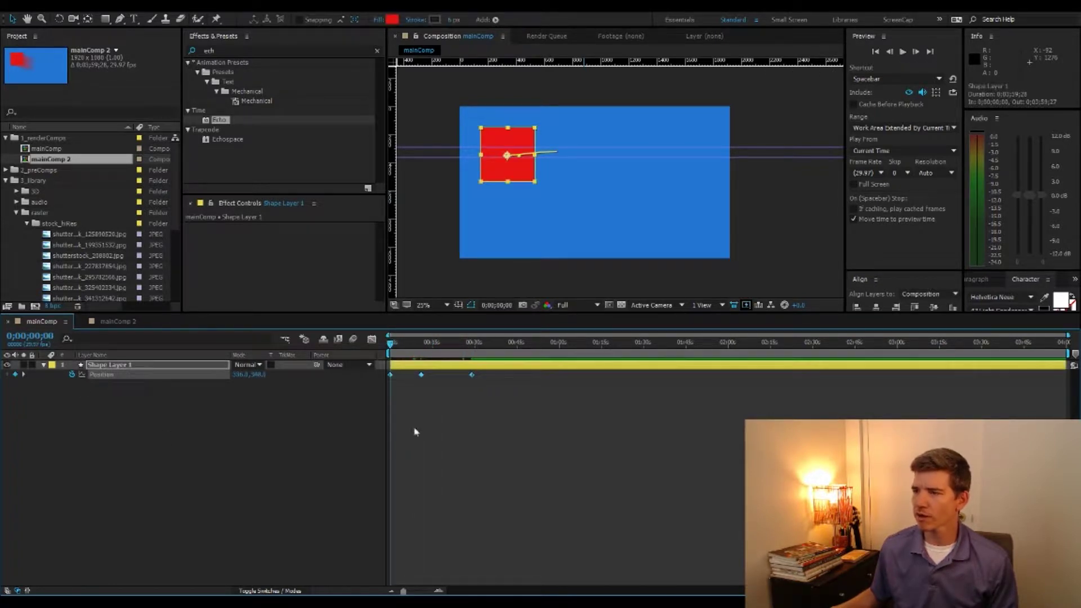
{"action": "left_click", "coordinate": [140, 443]}
{"action": "left_click", "coordinate": [121, 365]}
- Replace the shape layer with a red solid scaled to 25%, moved toward the left
{"action": "key", "text": "Delete"}
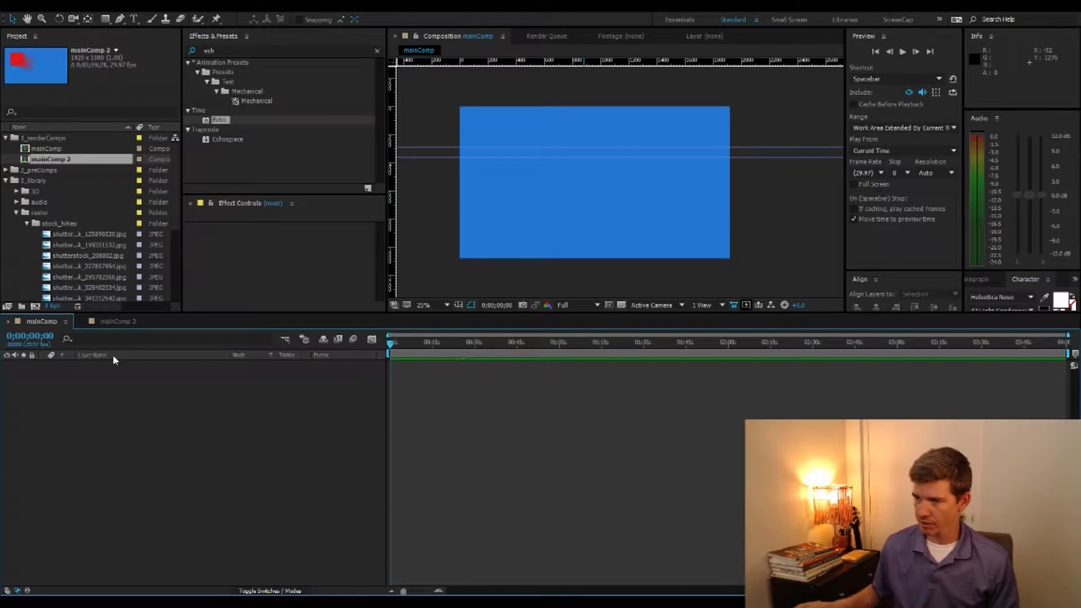
{"action": "key", "text": "ctrl+y"}
{"action": "key", "text": "Return"}
{"action": "key", "text": "s"}
{"action": "left_click_drag", "start_coordinate": [253, 375], "coordinate": [225, 374]}
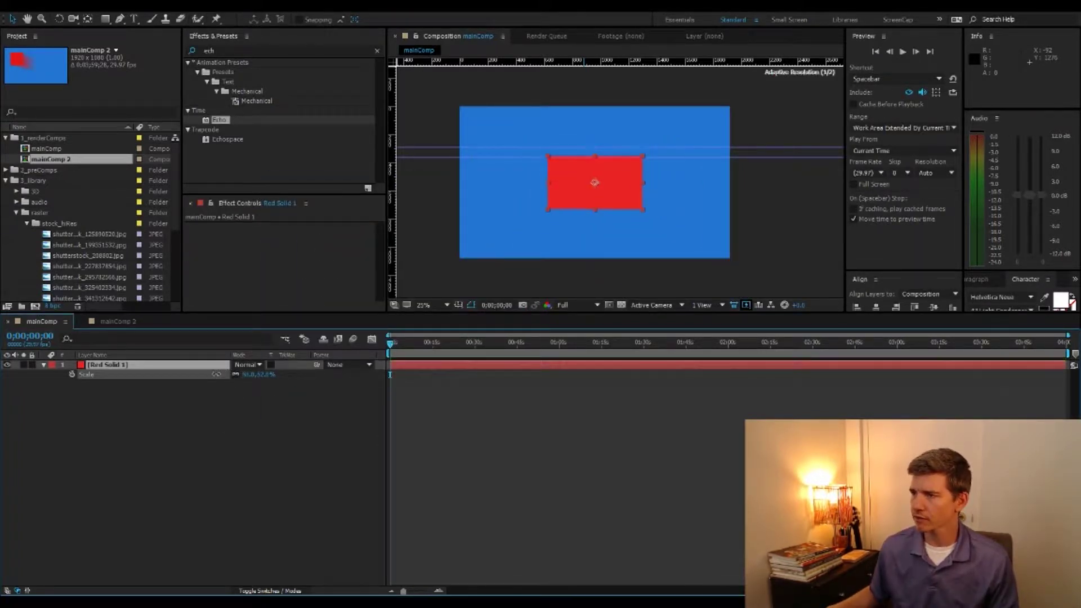
{"action": "left_click_drag", "start_coordinate": [378, 354], "coordinate": [298, 362]}
{"action": "left_click_drag", "start_coordinate": [601, 177], "coordinate": [518, 198]}
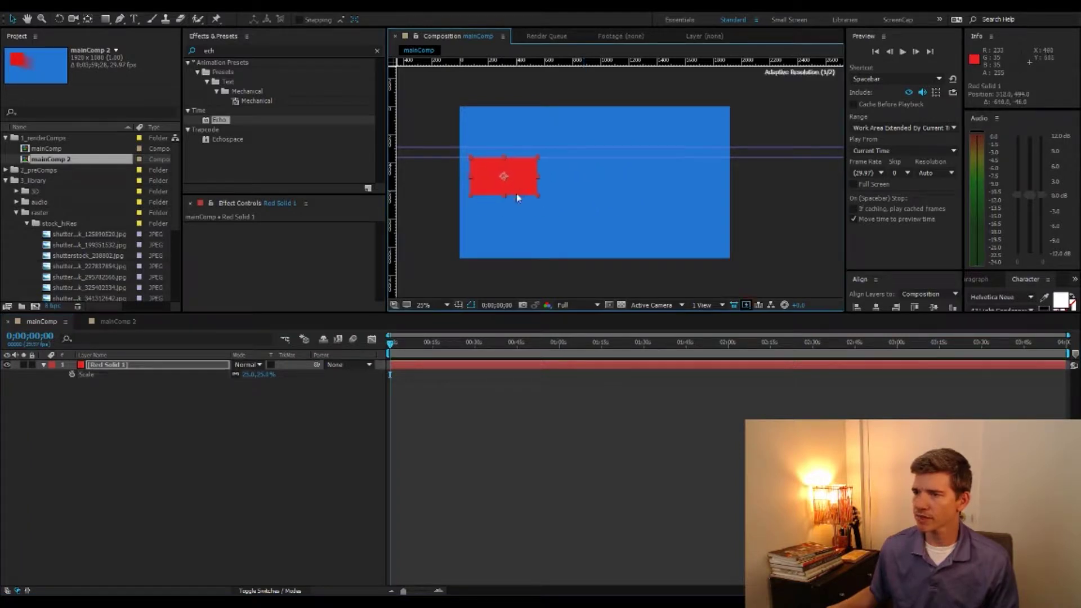
- Keyframe the solid's Position at 0, X 771 at 6;00, Y 799 at 11;11, then preview
{"action": "key", "text": "p"}
{"action": "left_click", "coordinate": [72, 374]}
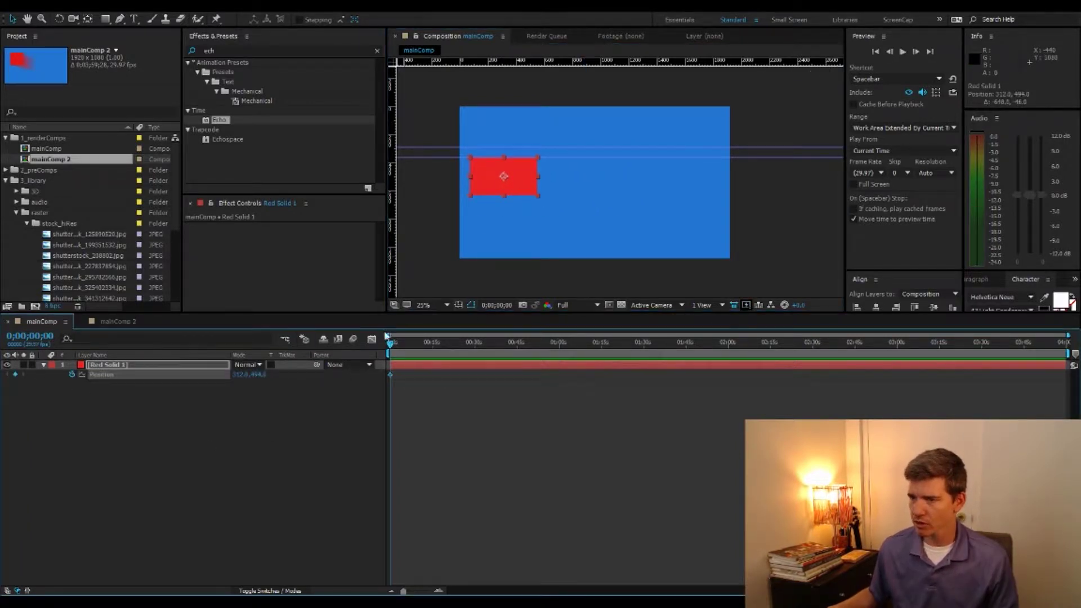
{"action": "left_click_drag", "start_coordinate": [391, 343], "coordinate": [407, 343]}
{"action": "left_click_drag", "start_coordinate": [239, 375], "coordinate": [489, 372]}
{"action": "left_click_drag", "start_coordinate": [407, 343], "coordinate": [422, 343]}
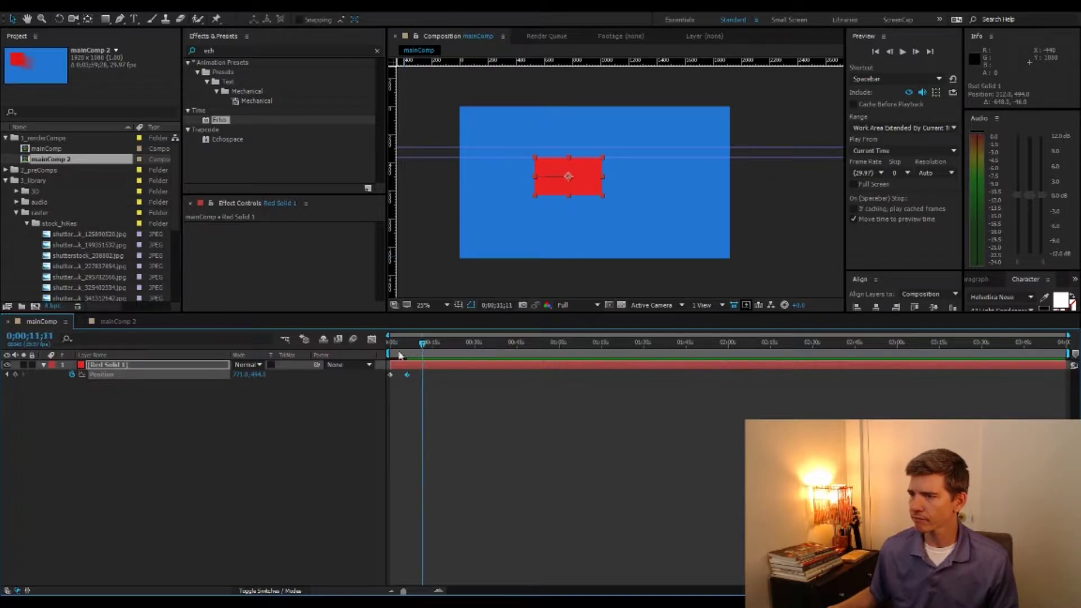
{"action": "left_click_drag", "start_coordinate": [263, 375], "coordinate": [418, 382]}
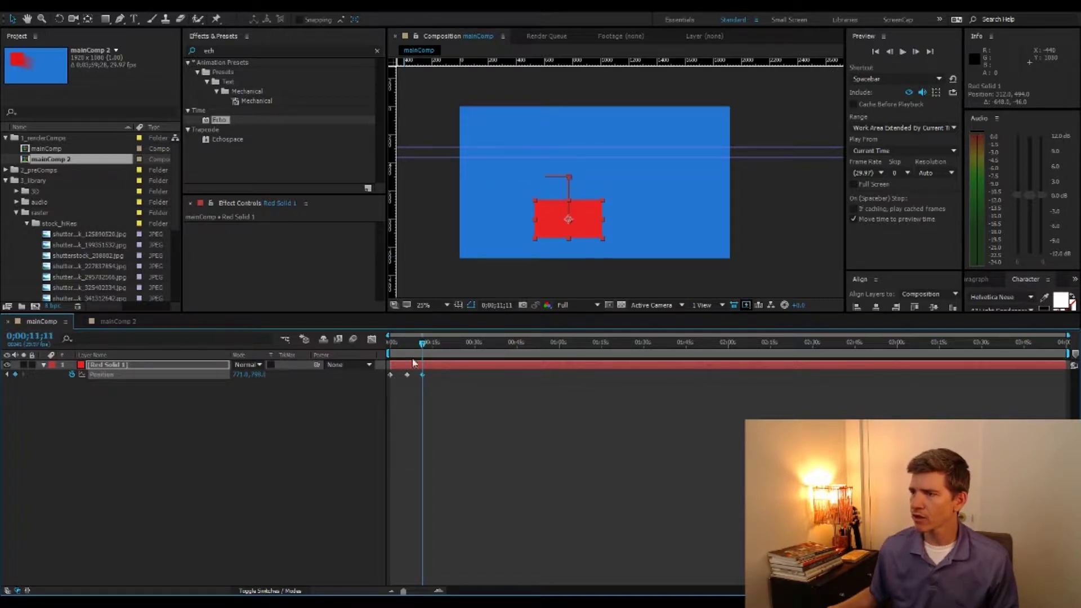
{"action": "left_click_drag", "start_coordinate": [422, 343], "coordinate": [379, 403]}
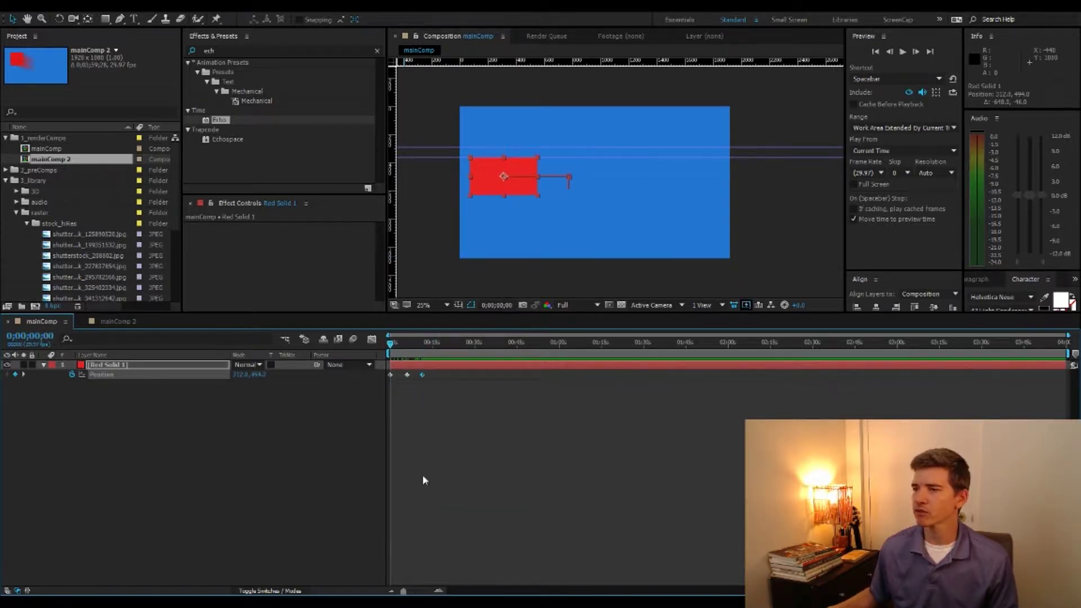
{"action": "left_click", "coordinate": [378, 408]}
- In mainComp 2, show the shape layer's Position and zoom the viewer to see its motion path
{"action": "left_click", "coordinate": [110, 322]}
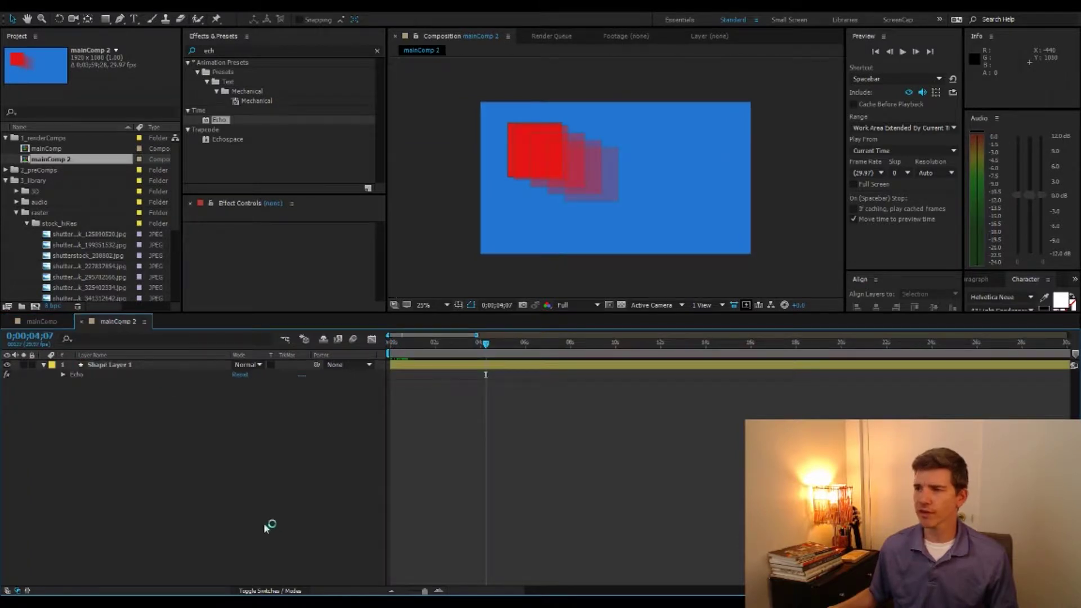
{"action": "left_click_drag", "start_coordinate": [443, 344], "coordinate": [389, 345]}
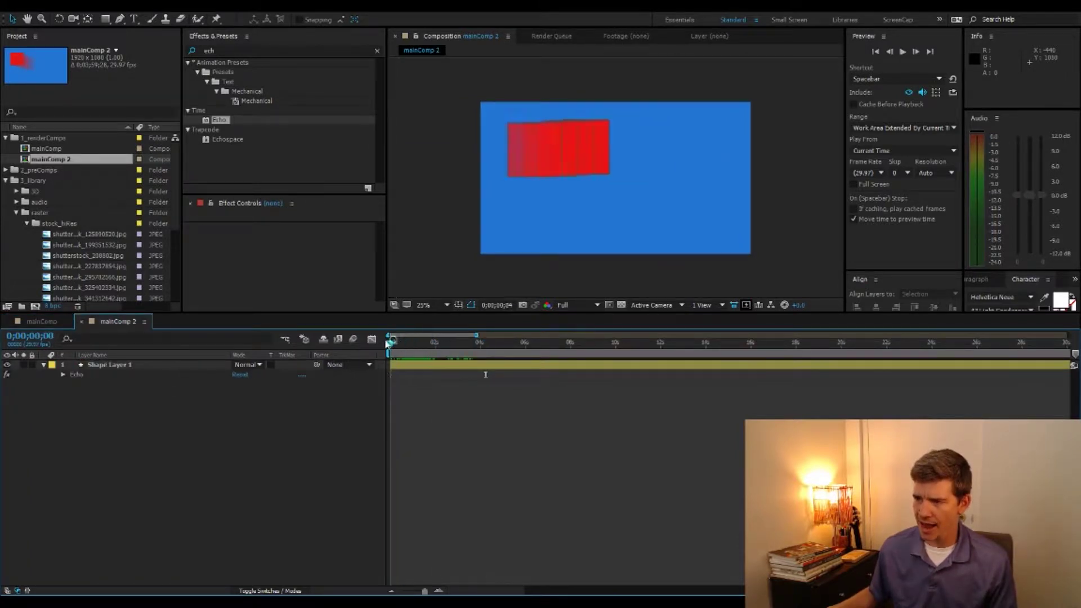
{"action": "left_click", "coordinate": [119, 364]}
{"action": "key", "text": "p"}
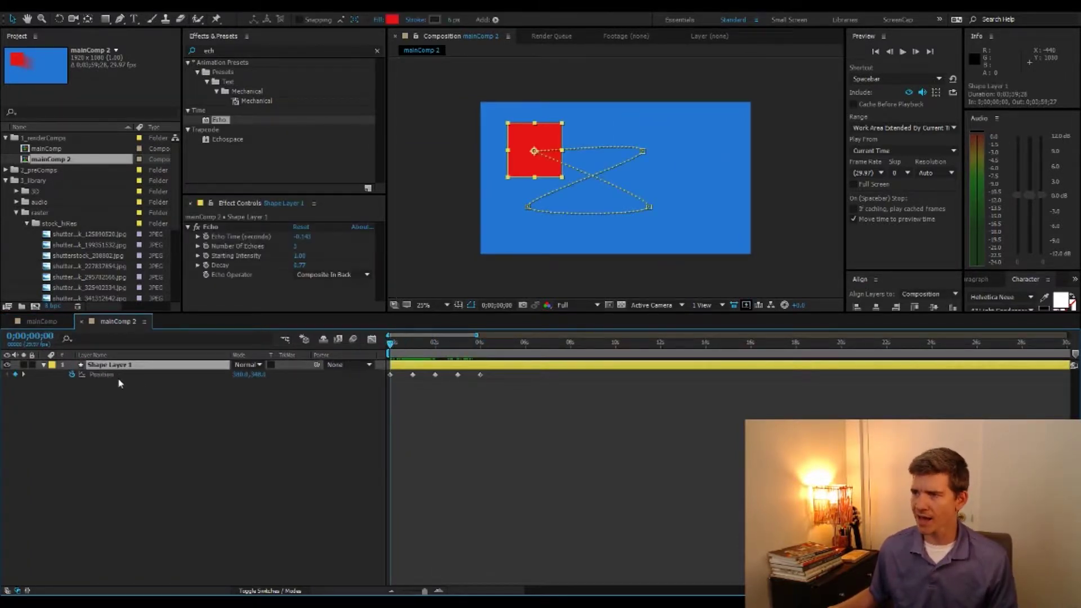
{"action": "left_click", "coordinate": [161, 451]}
{"action": "key", "text": "period"}
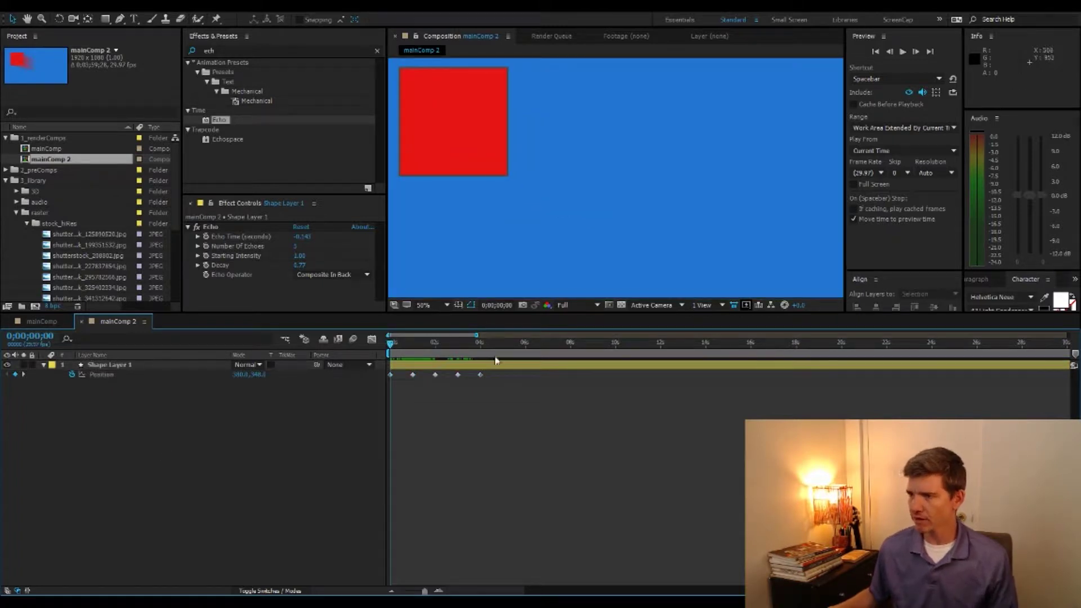
{"action": "left_click_drag", "start_coordinate": [428, 311], "coordinate": [442, 401]}
{"action": "key", "text": "comma"}
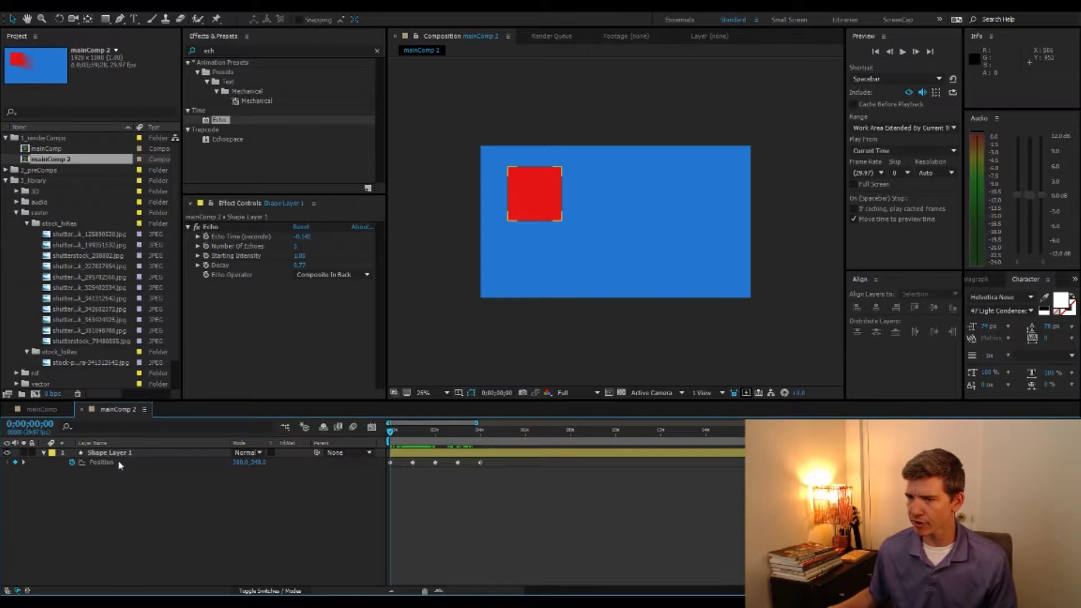
{"action": "left_click", "coordinate": [117, 462]}
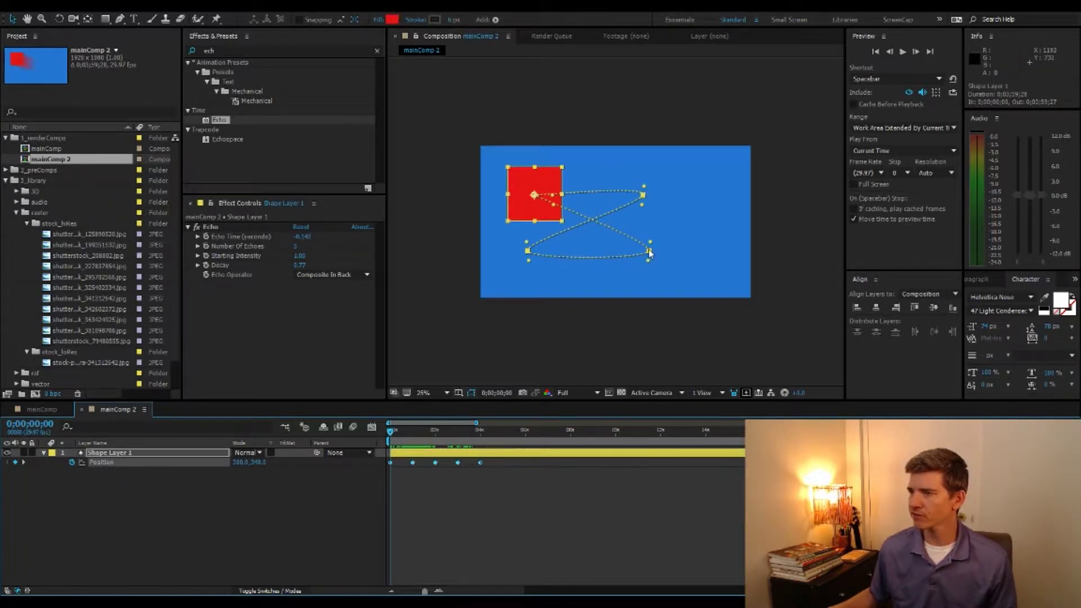
- Turn off the Echo effect and play back the square moving without trails
{"action": "left_click_drag", "start_coordinate": [397, 435], "coordinate": [437, 431]}
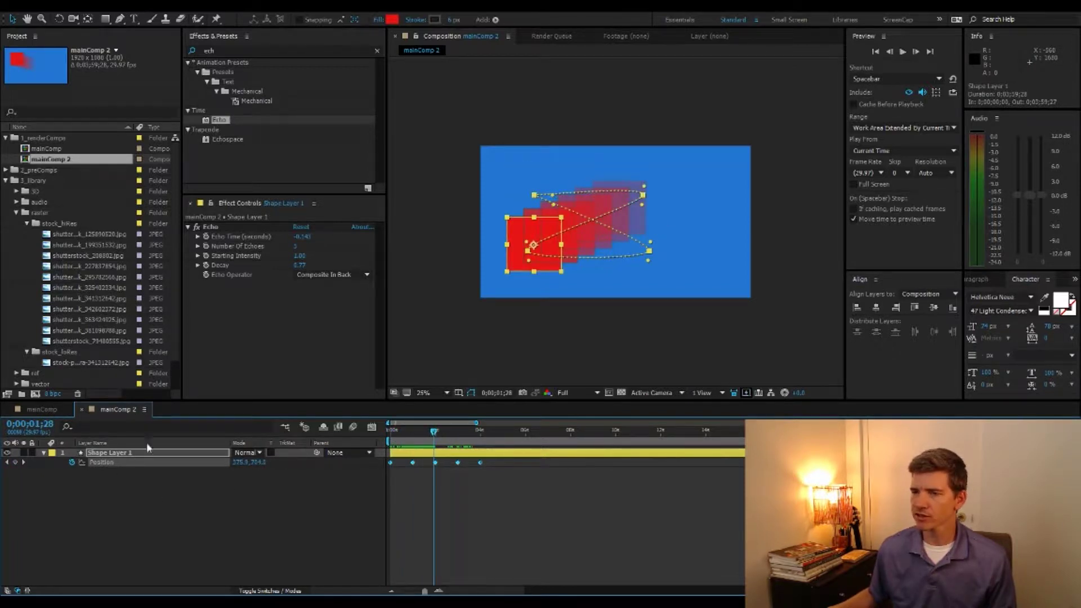
{"action": "left_click", "coordinate": [197, 227]}
{"action": "left_click", "coordinate": [483, 519]}
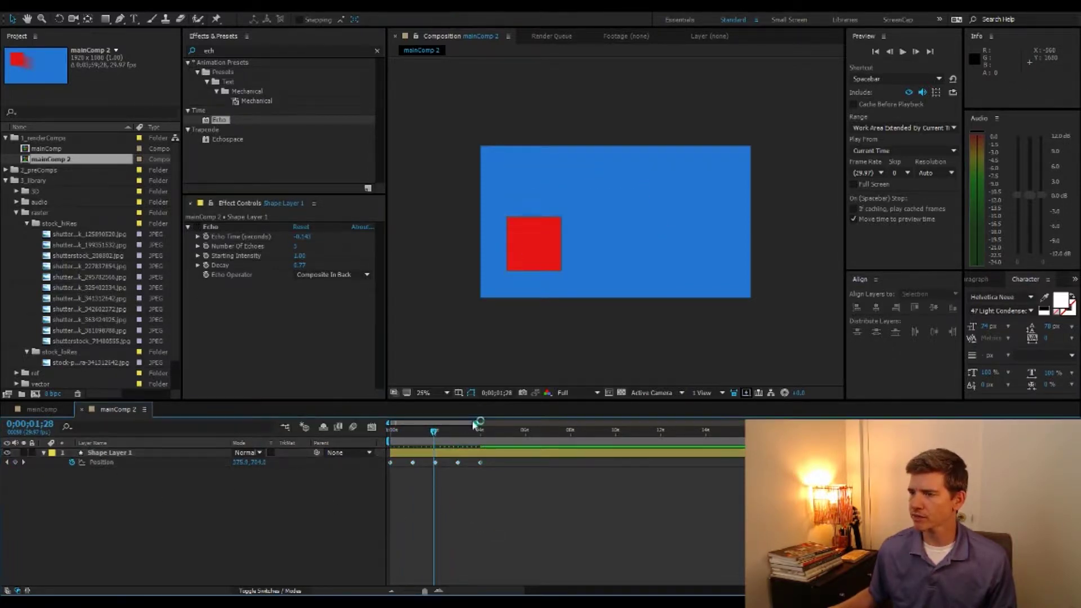
{"action": "left_click", "coordinate": [482, 433]}
{"action": "left_click", "coordinate": [390, 432]}
{"action": "key", "text": "space"}
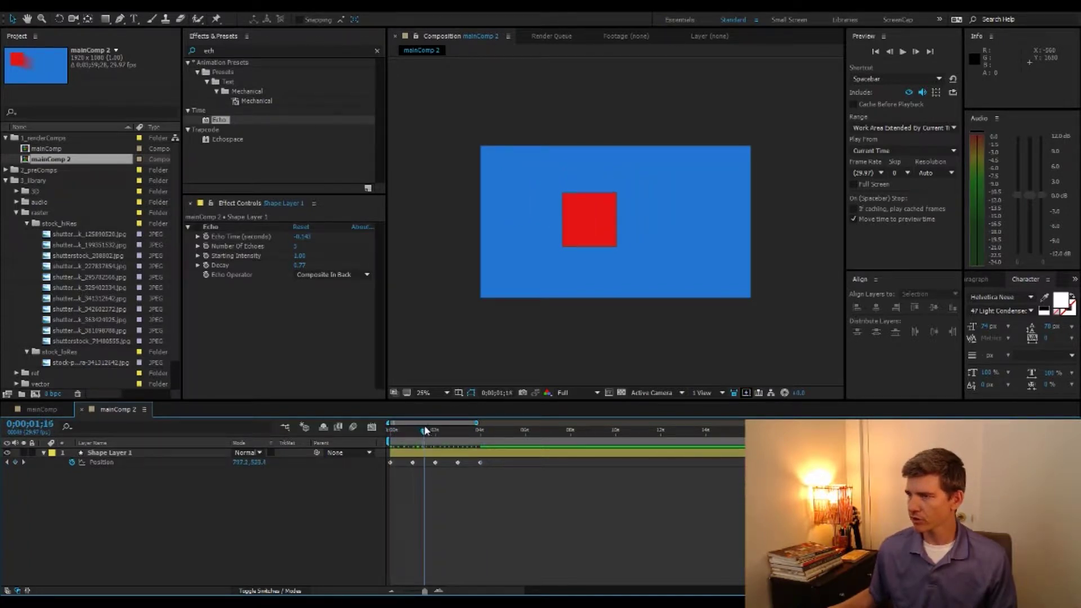
- Show the motion path again and move to the 2-second keyframe
{"action": "left_click", "coordinate": [337, 463]}
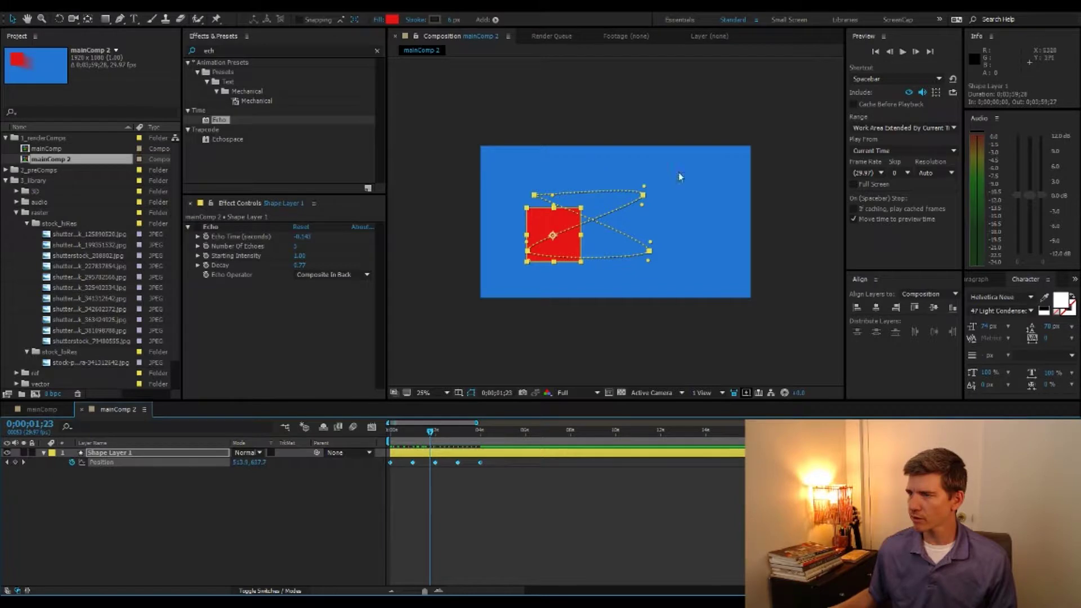
{"action": "left_click", "coordinate": [516, 505]}
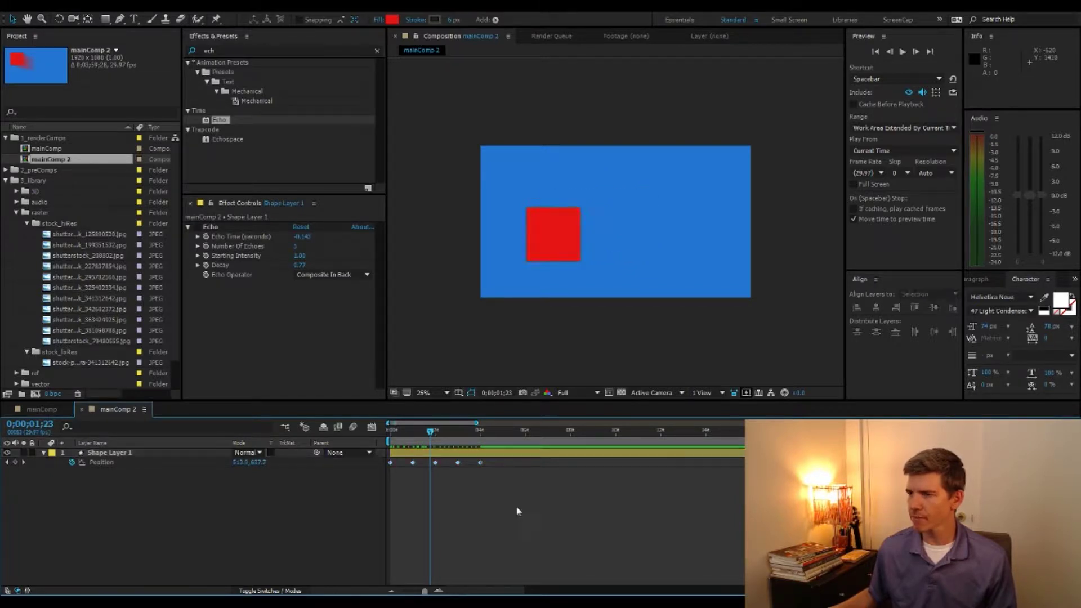
{"action": "left_click", "coordinate": [113, 462]}
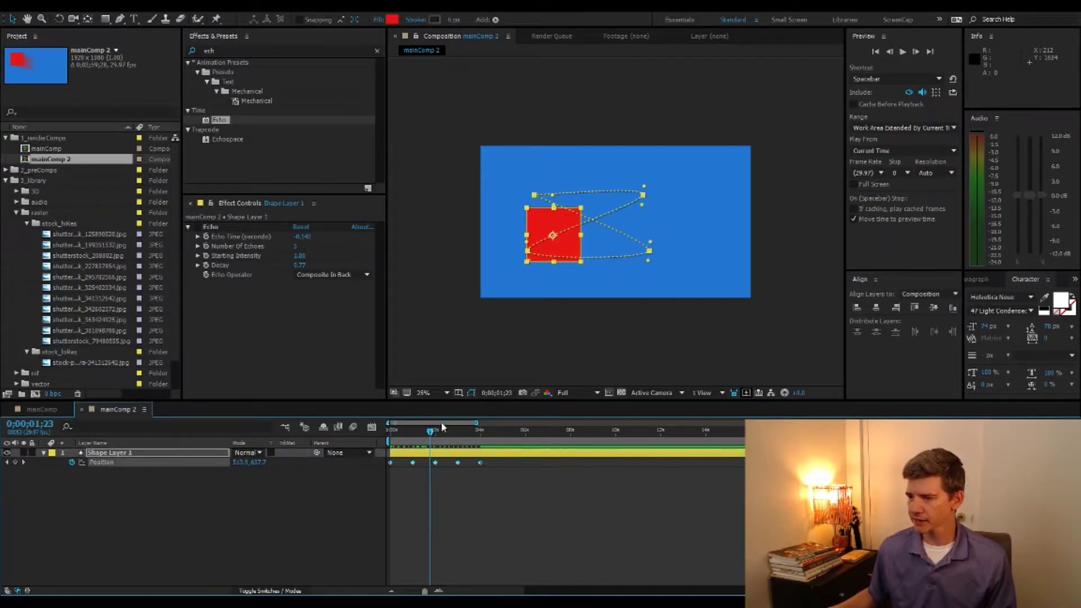
{"action": "left_click_drag", "start_coordinate": [433, 433], "coordinate": [435, 432]}
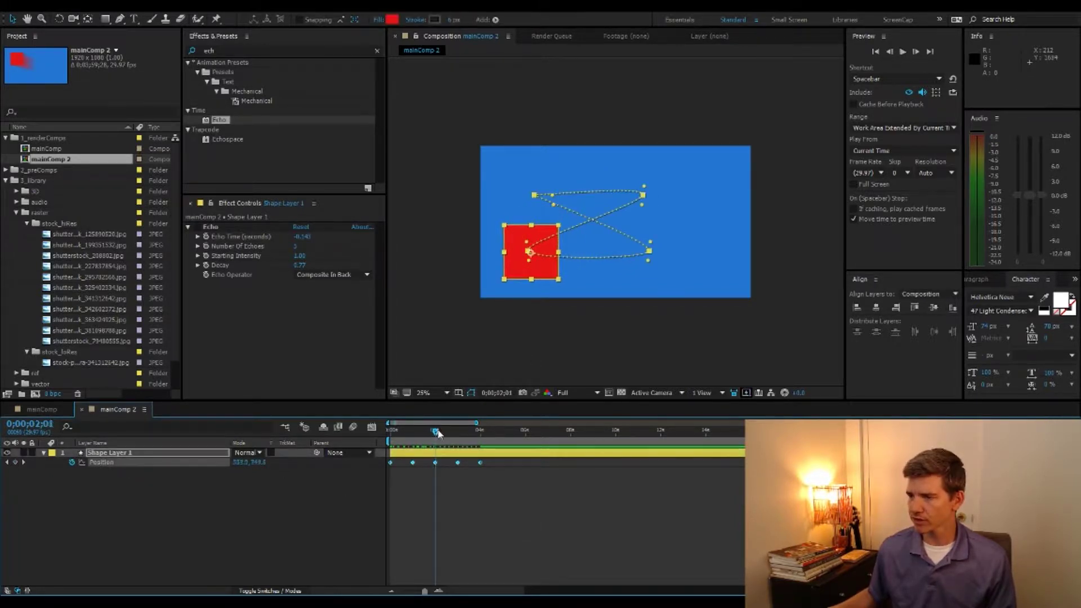
- Set the Position keyframes' spatial interpolation to Linear in the Keyframe Interpolation dialog
{"action": "right_click", "coordinate": [435, 463]}
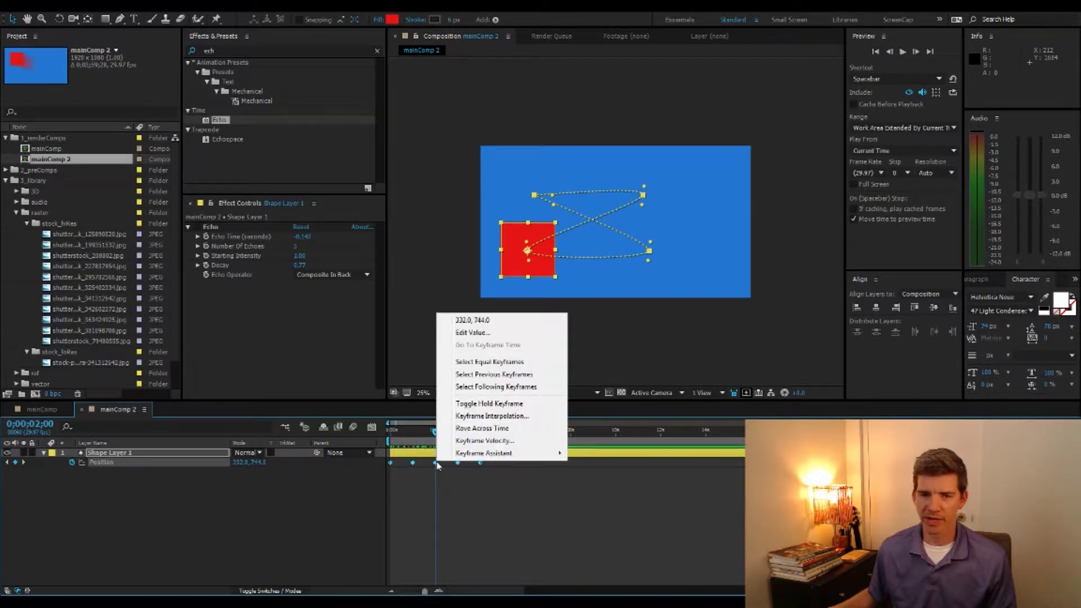
{"action": "left_click", "coordinate": [474, 417]}
{"action": "left_click_drag", "start_coordinate": [514, 226], "coordinate": [475, 235]}
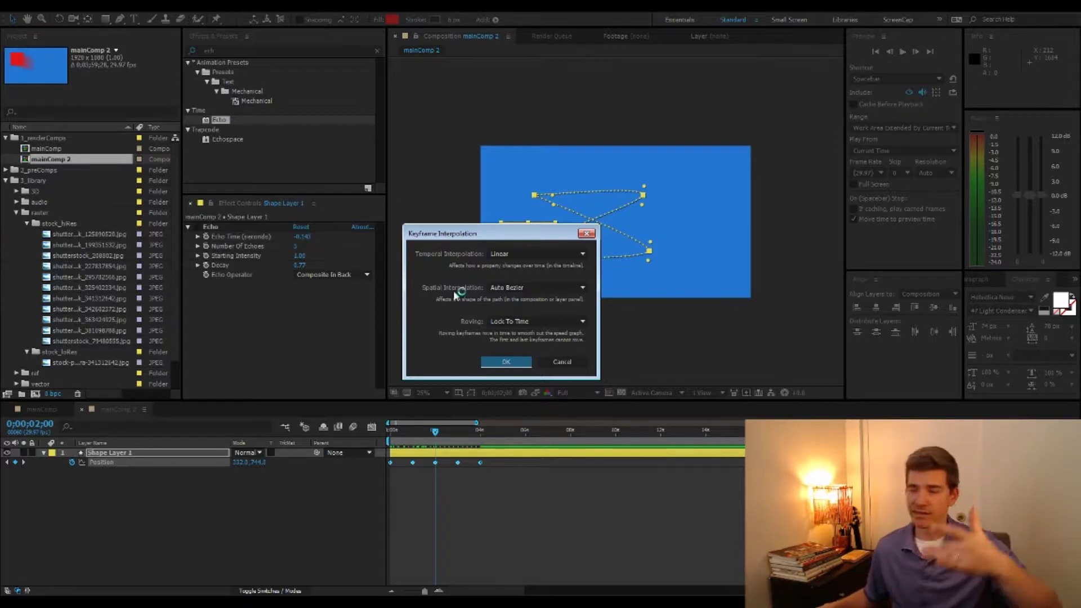
{"action": "left_click", "coordinate": [582, 289]}
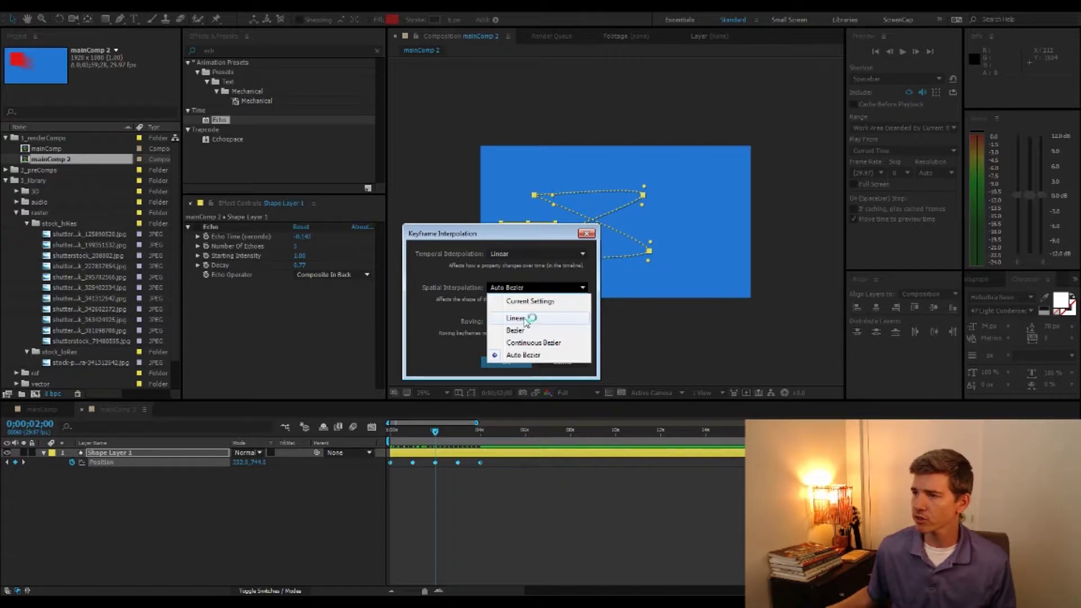
{"action": "left_click", "coordinate": [525, 320]}
{"action": "left_click", "coordinate": [508, 362]}
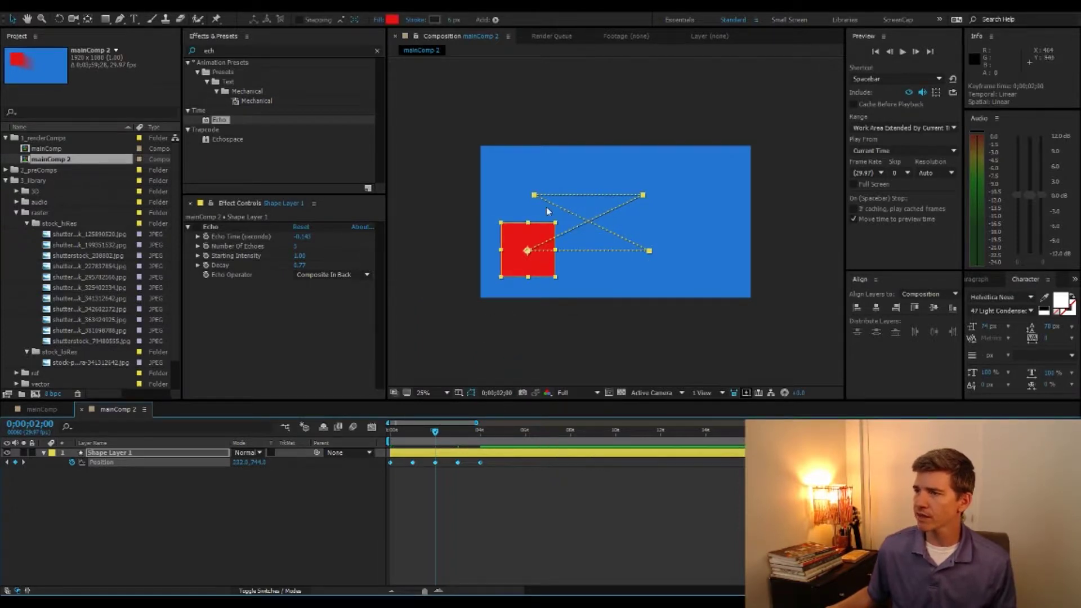
{"action": "left_click_drag", "start_coordinate": [411, 431], "coordinate": [458, 424]}
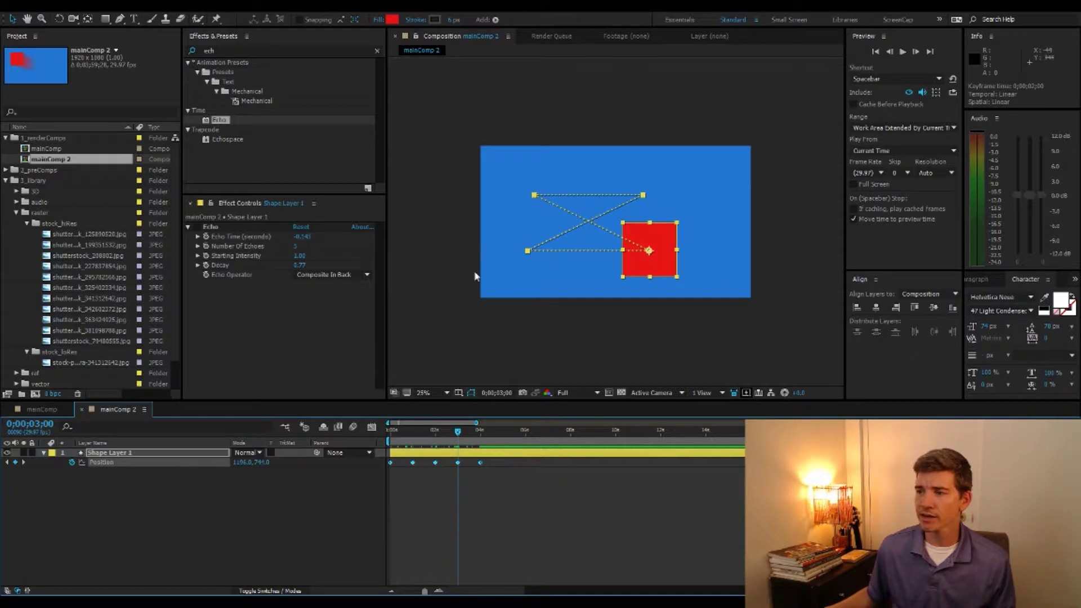
{"action": "left_click", "coordinate": [547, 477]}
{"action": "left_click", "coordinate": [123, 465]}
{"action": "key", "text": "g"}
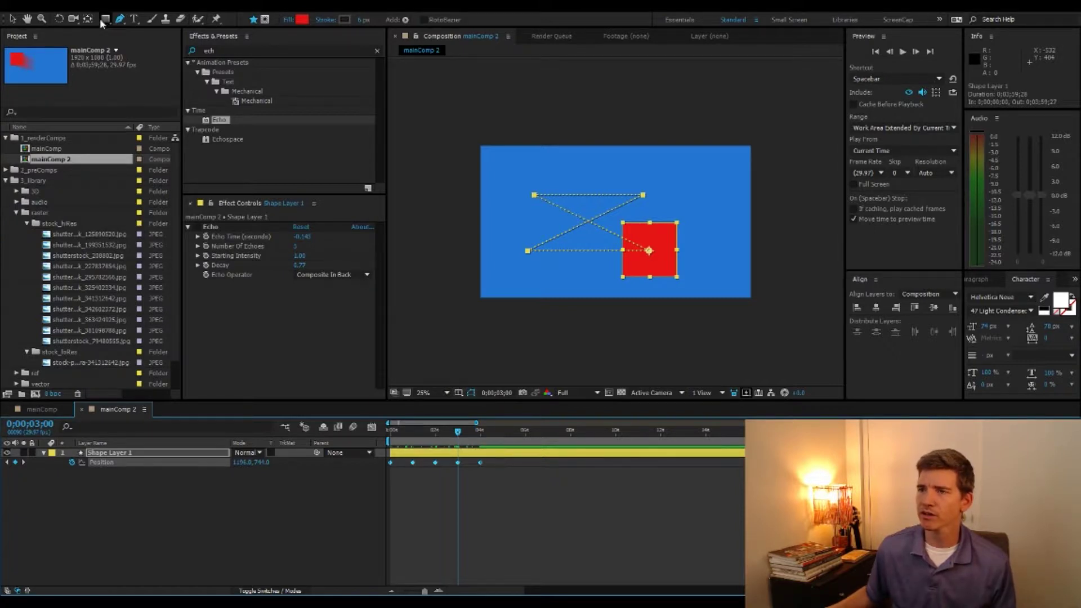
{"action": "left_click_drag", "start_coordinate": [120, 21], "coordinate": [159, 61]}
{"action": "left_click_drag", "start_coordinate": [121, 22], "coordinate": [188, 54]}
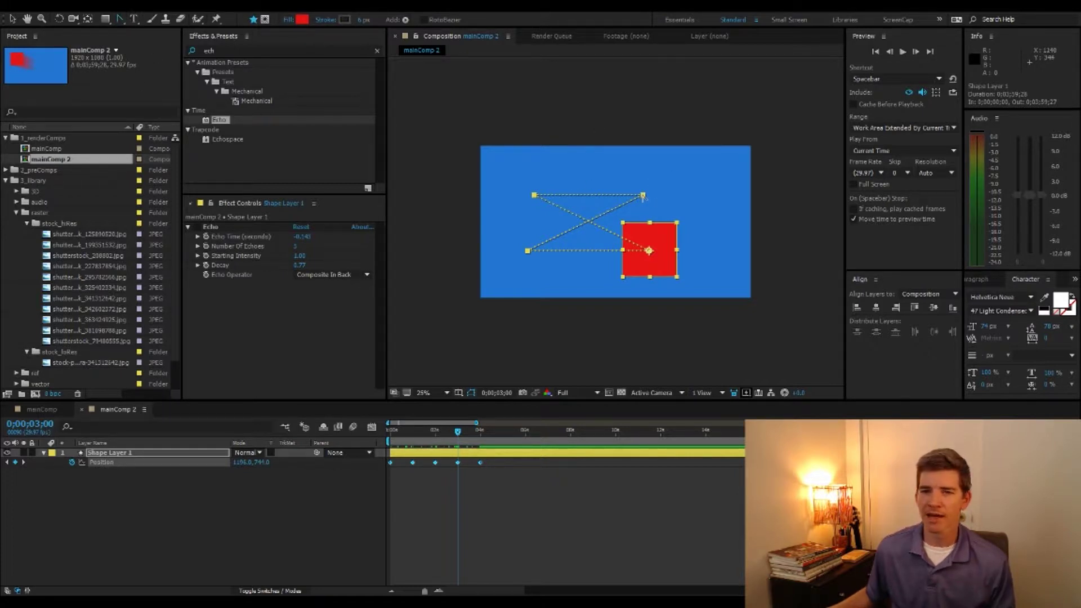
{"action": "key", "text": "period"}
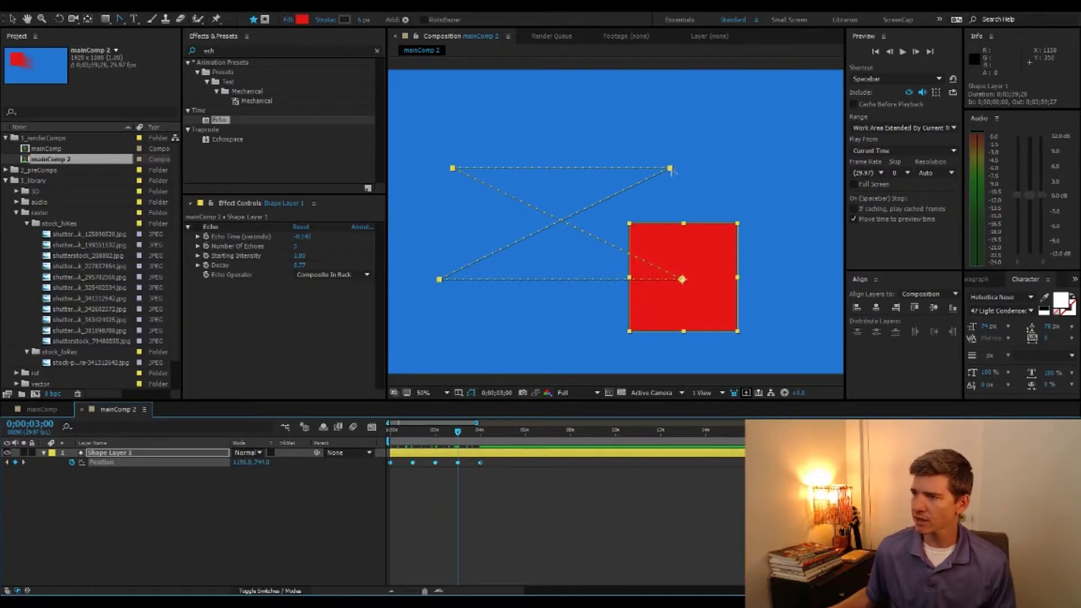
{"action": "left_click_drag", "start_coordinate": [671, 170], "coordinate": [708, 243]}
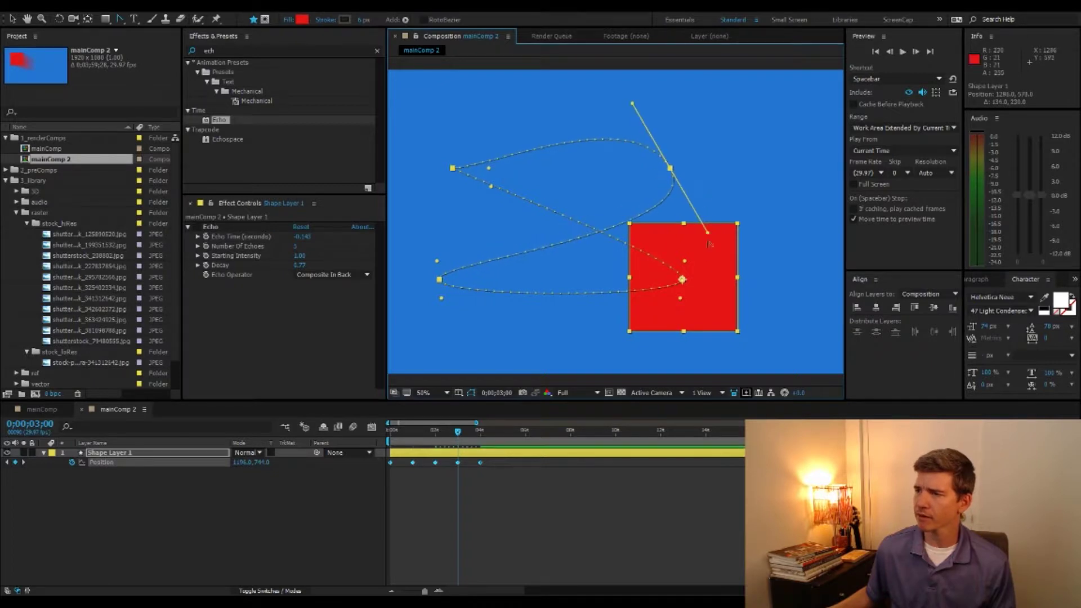
{"action": "left_click", "coordinate": [681, 280], "text": "ctrl"}
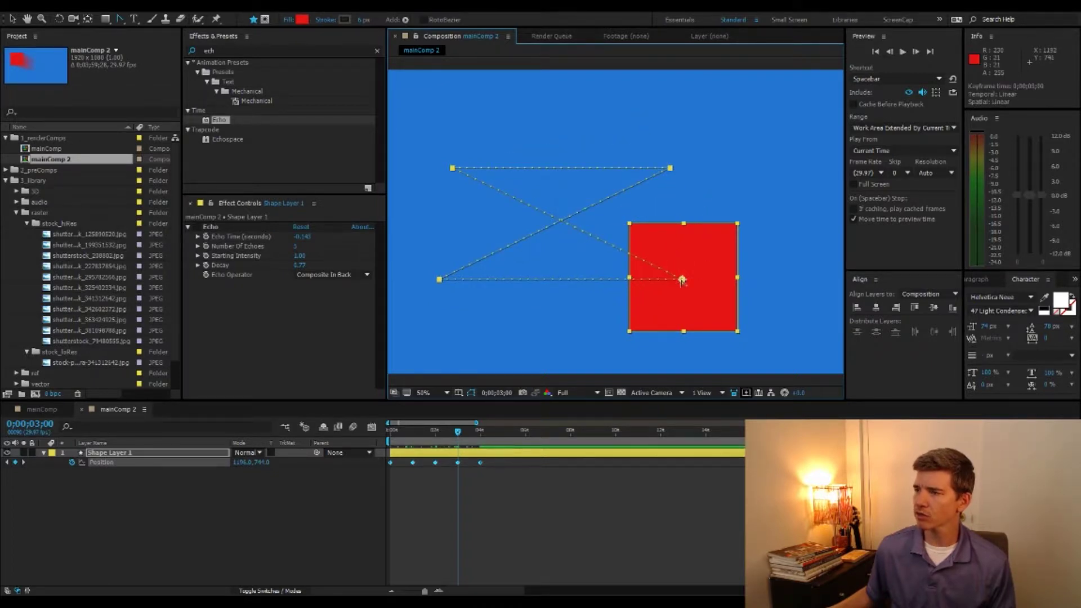
{"action": "left_click", "coordinate": [512, 545]}
{"action": "left_click", "coordinate": [458, 462]}
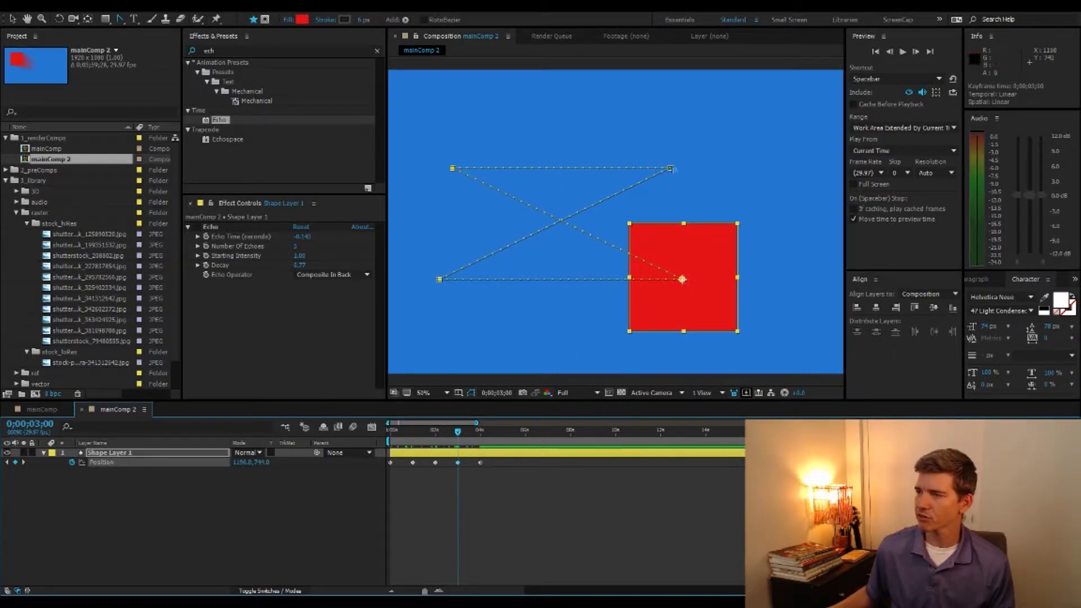
- Drag Bezier handles out of the path's top-right corner and preview the curve
{"action": "left_click_drag", "start_coordinate": [672, 170], "coordinate": [690, 198]}
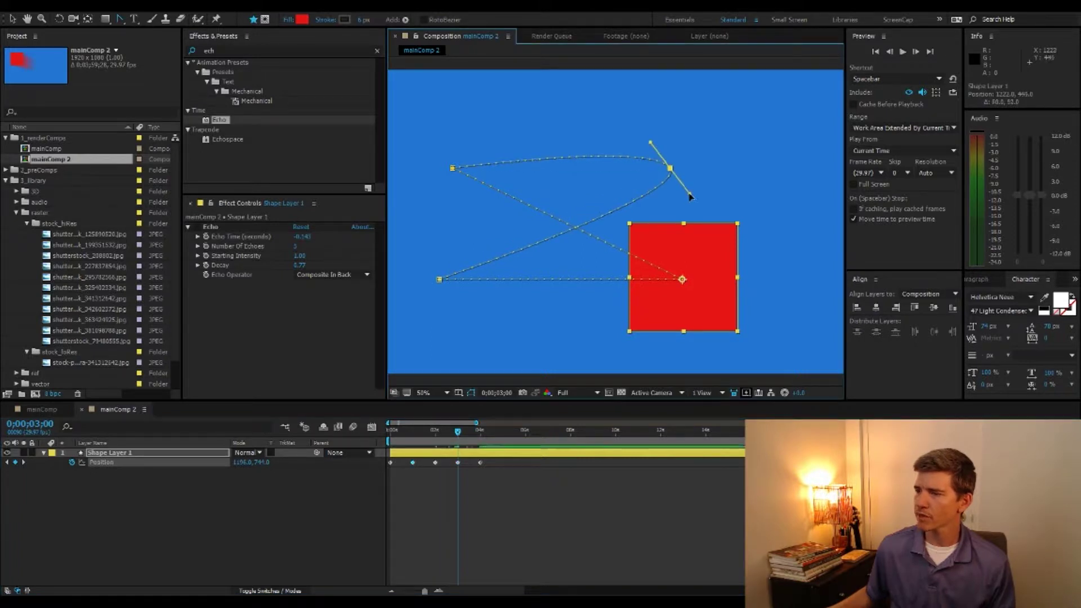
{"action": "left_click", "coordinate": [544, 346]}
{"action": "left_click", "coordinate": [133, 455]}
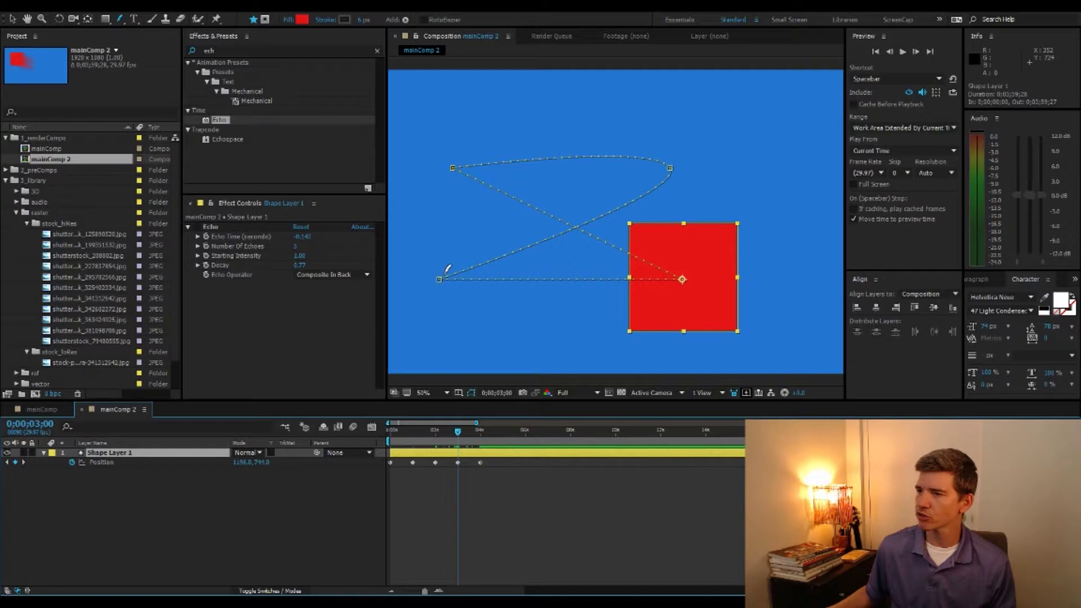
{"action": "left_click_drag", "start_coordinate": [394, 431], "coordinate": [476, 424]}
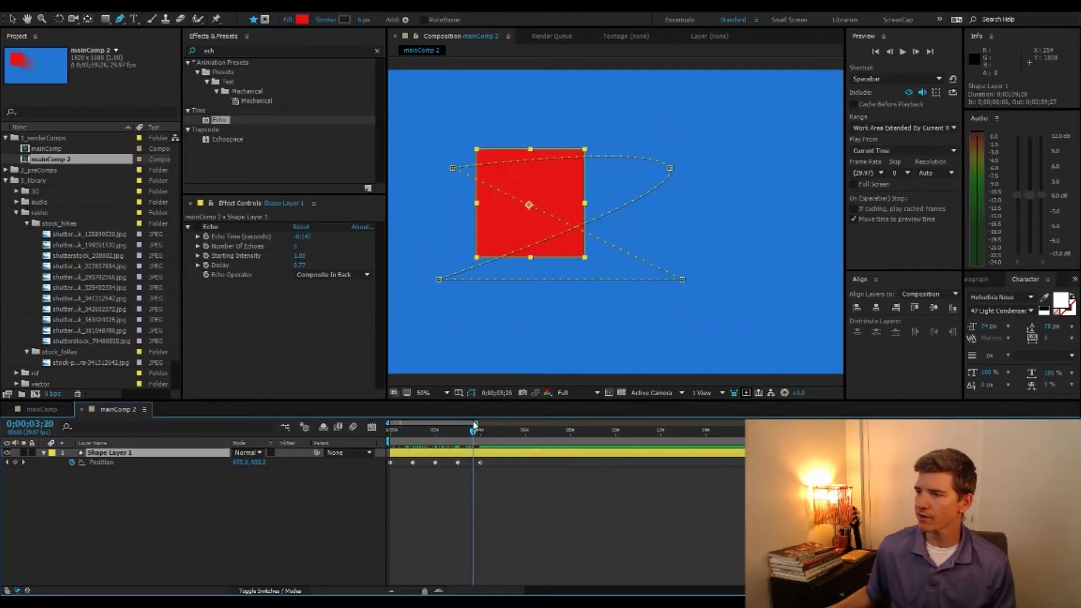
- Curve the bottom-left corner, angle its handle toward the right, and preview again
{"action": "left_click_drag", "start_coordinate": [439, 280], "coordinate": [442, 325]}
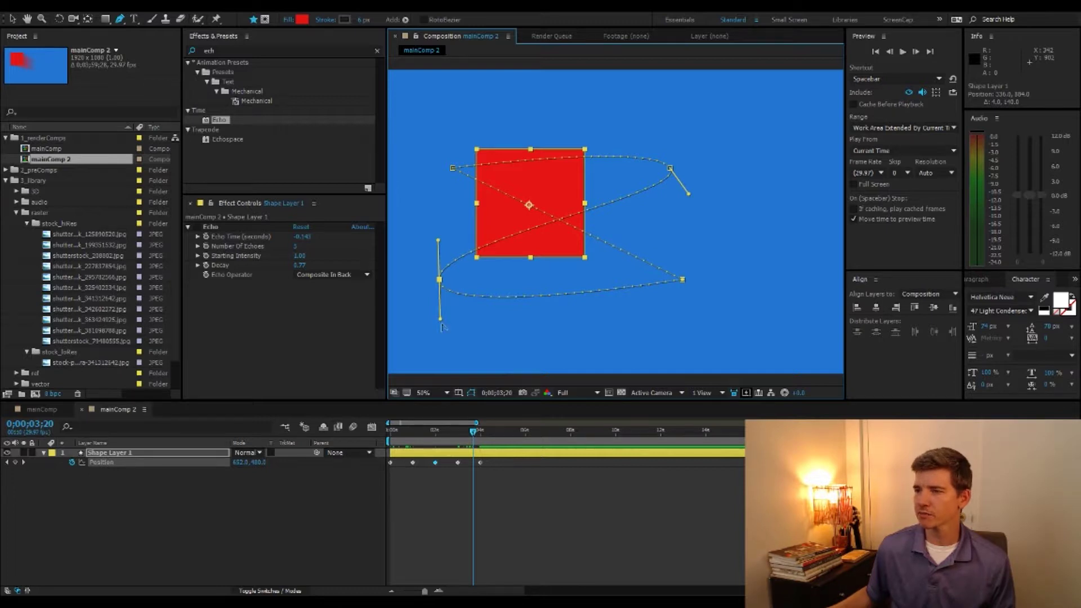
{"action": "left_click_drag", "start_coordinate": [440, 319], "coordinate": [511, 280]}
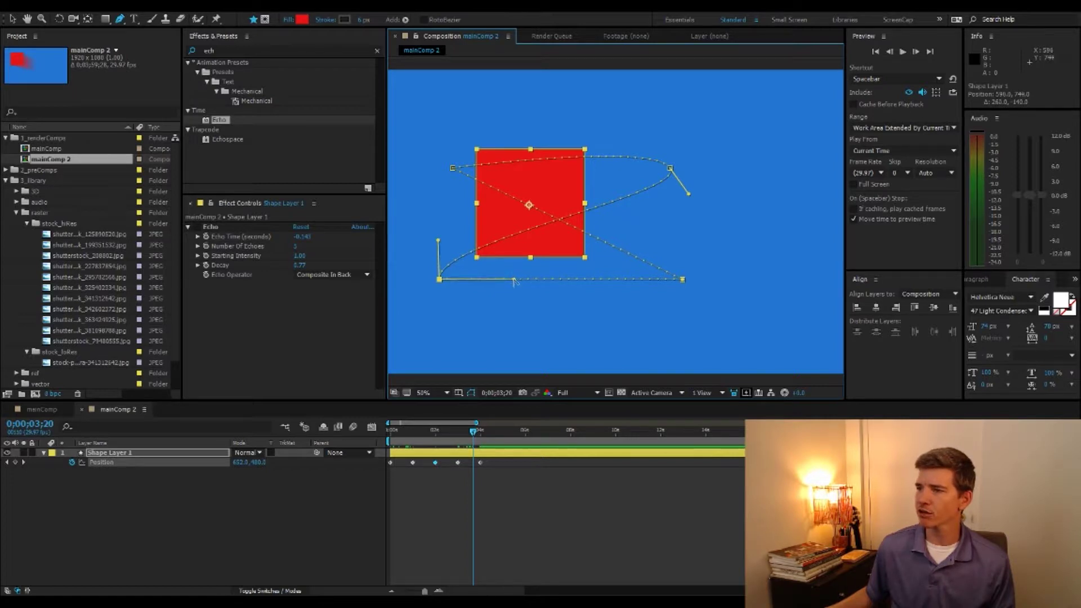
{"action": "left_click_drag", "start_coordinate": [397, 432], "coordinate": [474, 432]}
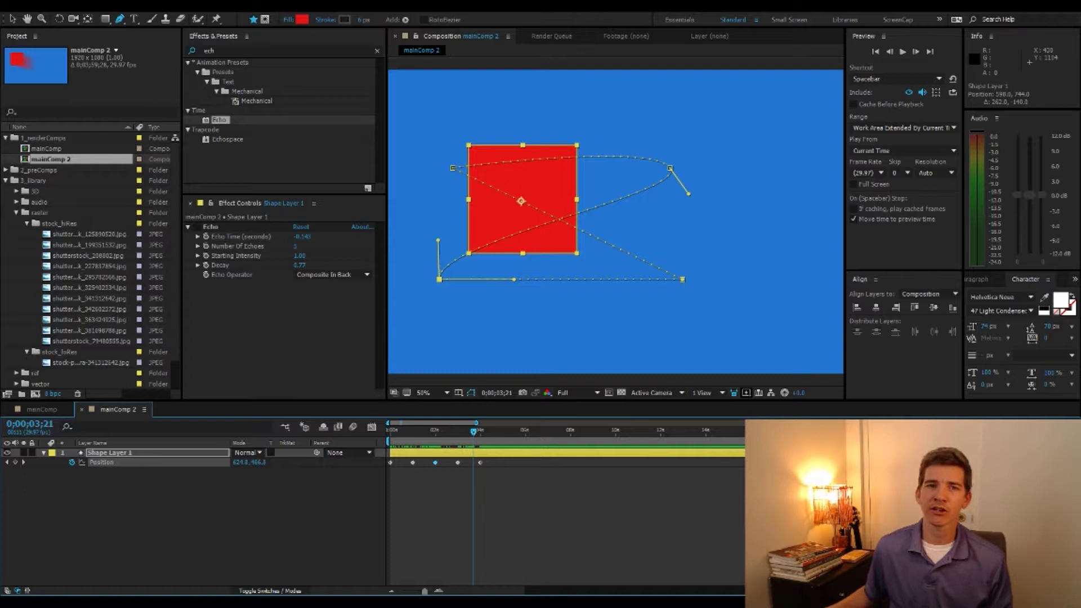
{"action": "left_click_drag", "start_coordinate": [118, 18], "coordinate": [163, 55]}
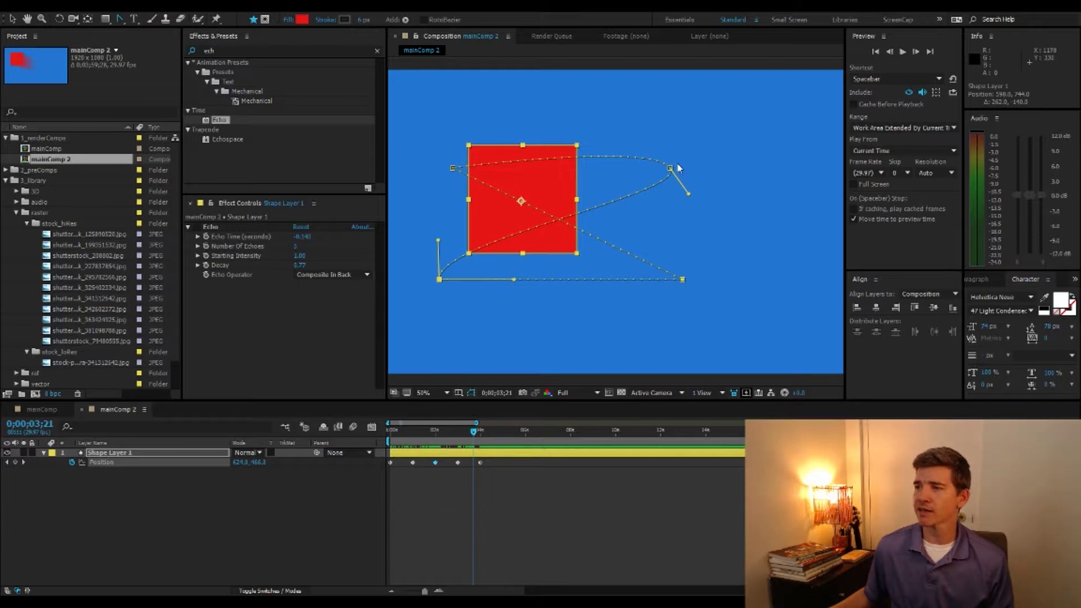
{"action": "left_click_drag", "start_coordinate": [482, 433], "coordinate": [500, 445]}
- Switch to mainComp and preview the red solid's movement
{"action": "left_click", "coordinate": [379, 528]}
{"action": "left_click", "coordinate": [117, 454]}
{"action": "left_click", "coordinate": [148, 500]}
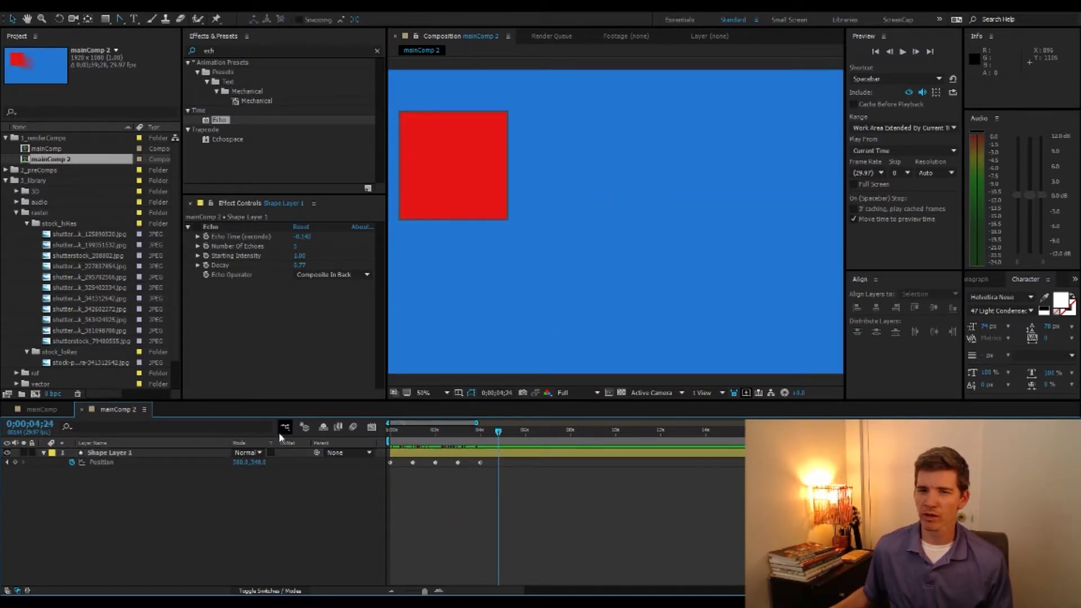
{"action": "left_click", "coordinate": [48, 149]}
{"action": "left_click", "coordinate": [51, 409]}
{"action": "mouse_move", "coordinate": [409, 431]}
{"action": "left_mouse_down"}
{"action": "mouse_move", "coordinate": [394, 431]}
{"action": "mouse_move", "coordinate": [415, 431]}
{"action": "left_mouse_up"}
- Delete the red solid's Position keyframe at 0;00;11;11
{"action": "left_click", "coordinate": [422, 463]}
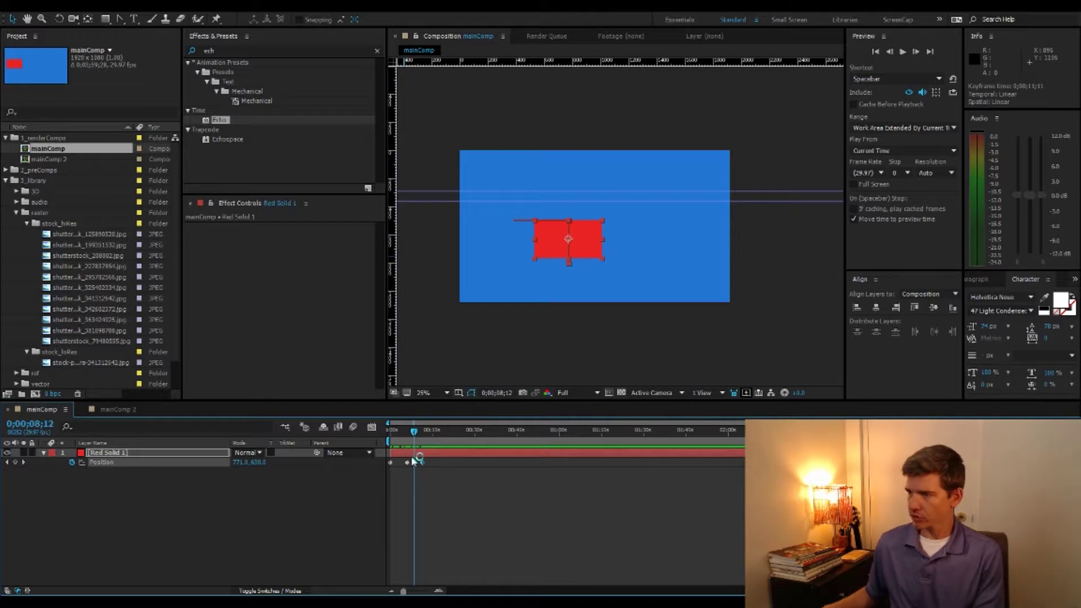
{"action": "scroll", "coordinate": [556, 316], "scroll_direction": "up", "scroll_amount": 1}
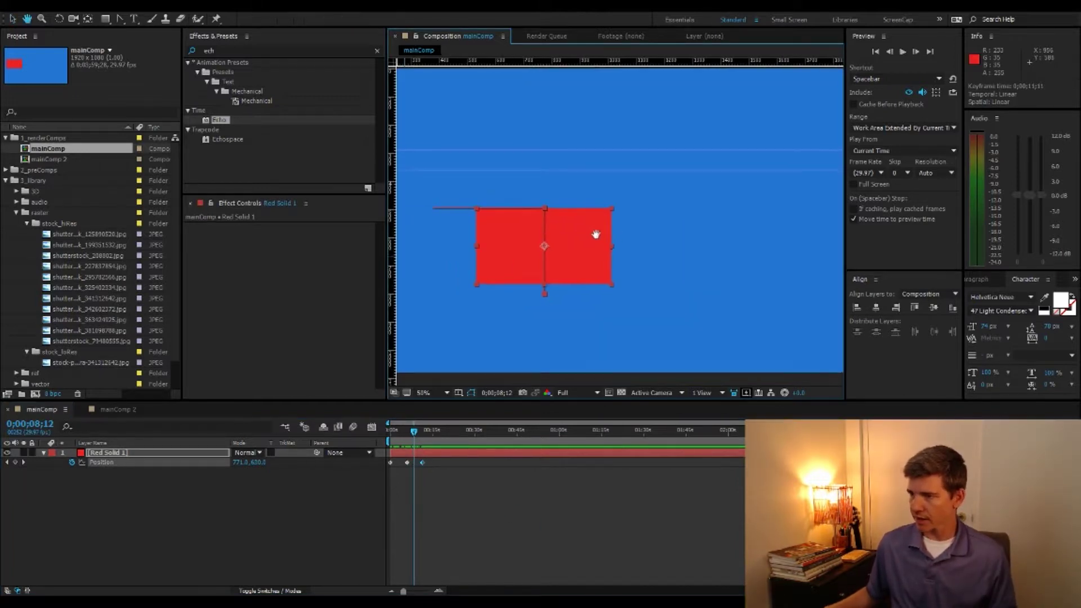
{"action": "key", "text": "Delete"}
{"action": "left_click", "coordinate": [487, 530]}
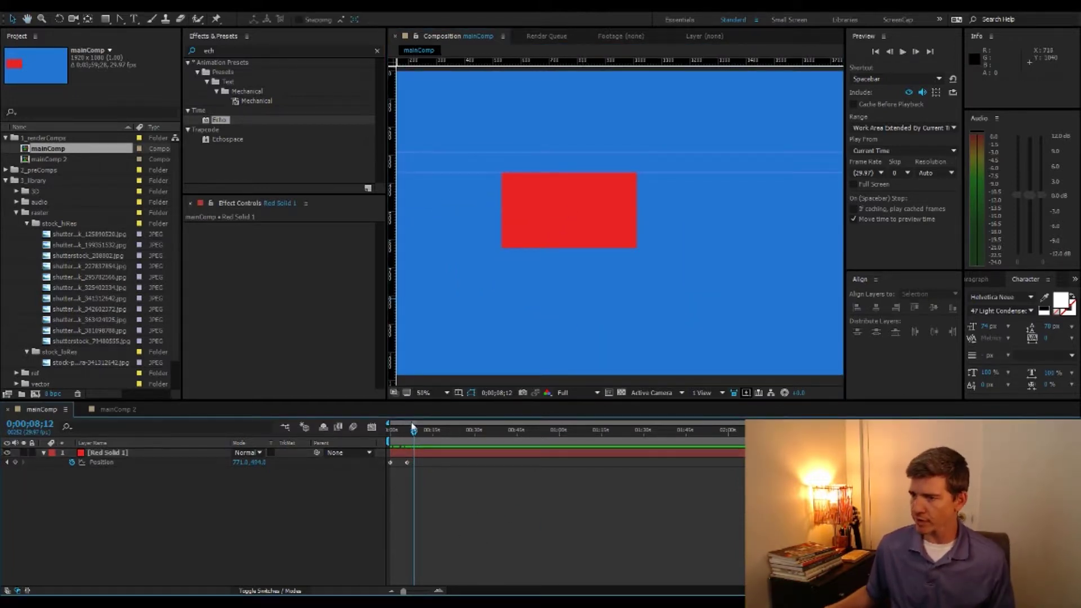
{"action": "mouse_move", "coordinate": [413, 431]}
{"action": "left_mouse_down"}
{"action": "mouse_move", "coordinate": [391, 430]}
{"action": "mouse_move", "coordinate": [404, 429]}
{"action": "left_mouse_up"}
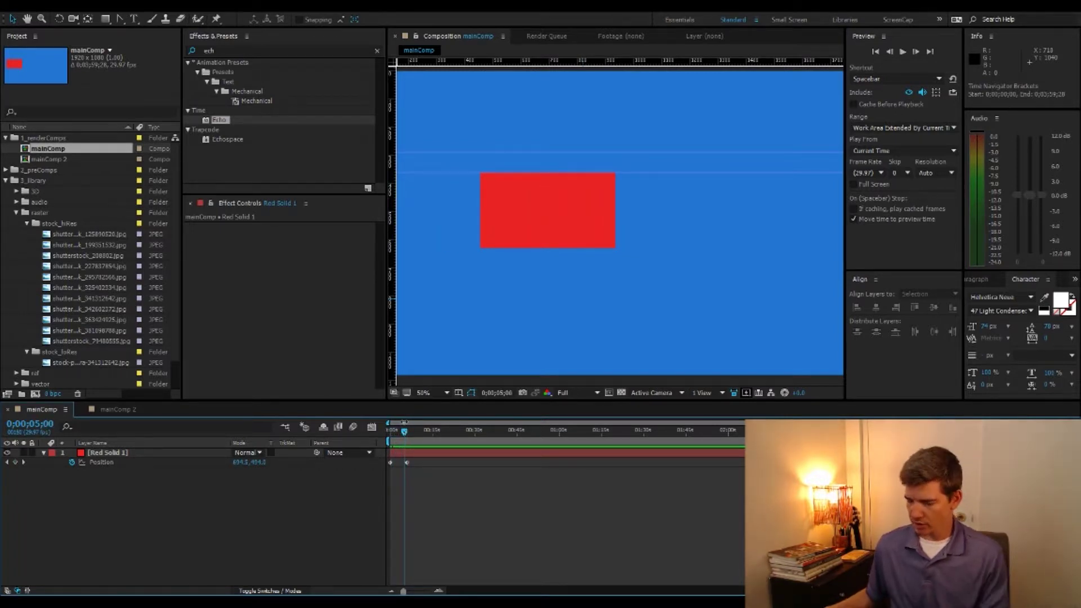
- Add a Position keyframe and drag a keyframe much later in the timeline
{"action": "key", "text": "equal"}
{"action": "key", "text": "equal"}
{"action": "key", "text": "equal"}
{"action": "key", "text": "h"}
{"action": "left_click_drag", "start_coordinate": [664, 507], "coordinate": [659, 507]}
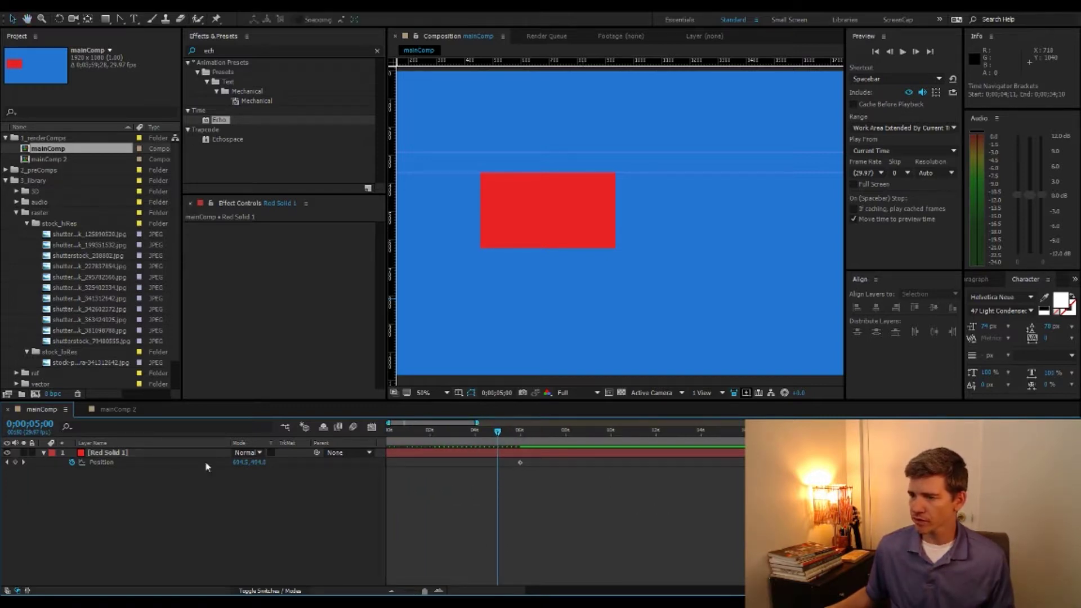
{"action": "left_click", "coordinate": [14, 463]}
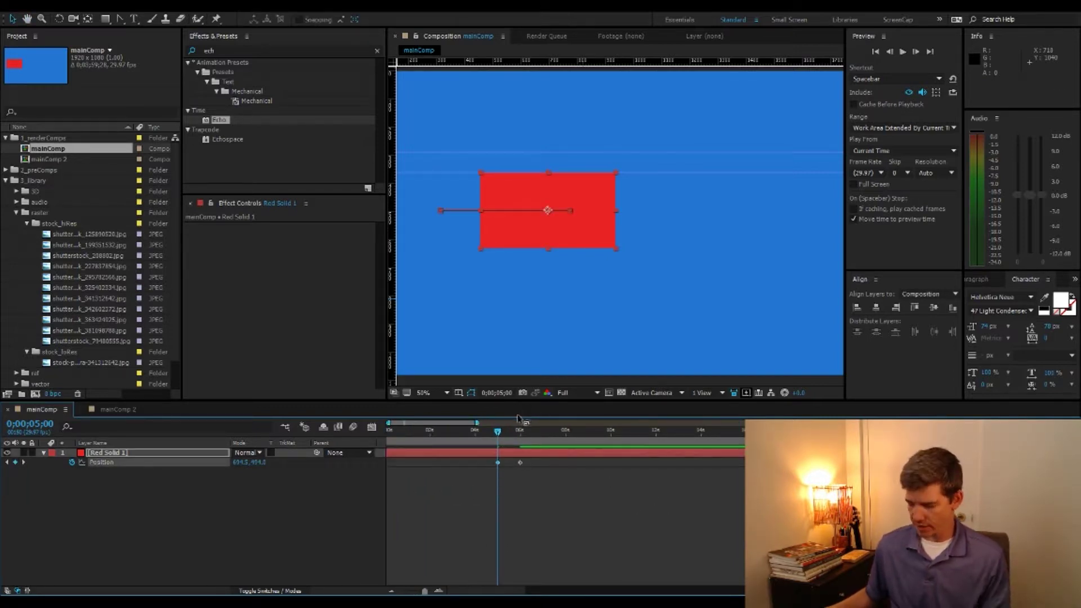
{"action": "key", "text": "minus"}
{"action": "key", "text": "minus"}
{"action": "key", "text": "minus"}
{"action": "left_click_drag", "start_coordinate": [411, 461], "coordinate": [655, 462]}
- Preview the solid along its path, then return to the start at 100% view
{"action": "left_click", "coordinate": [410, 432]}
{"action": "left_click_drag", "start_coordinate": [409, 432], "coordinate": [604, 432]}
{"action": "left_click", "coordinate": [541, 529]}
{"action": "left_click", "coordinate": [131, 463]}
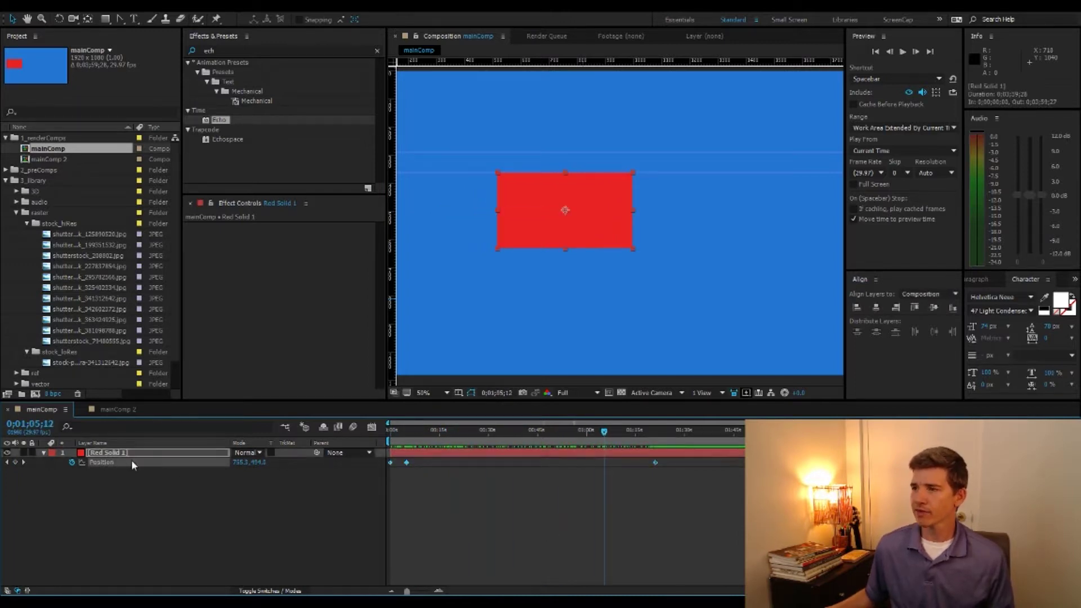
{"action": "key", "text": "period"}
{"action": "left_click_drag", "start_coordinate": [405, 437], "coordinate": [350, 452]}
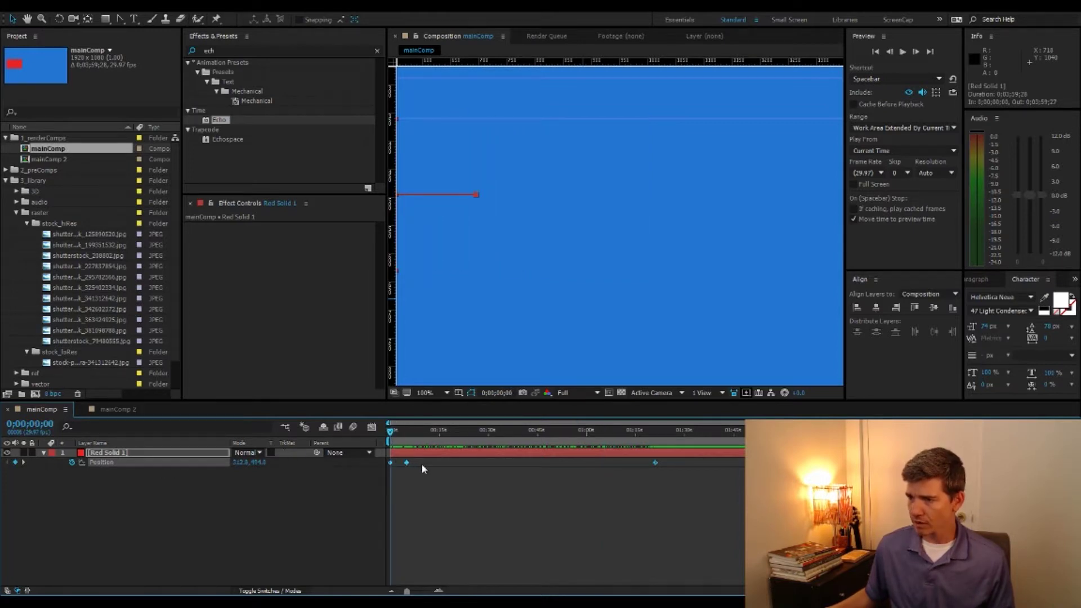
- Set the red solid's Position keyframe spatial interpolation to Bezier
{"action": "right_click", "coordinate": [406, 463]}
{"action": "left_click", "coordinate": [448, 415]}
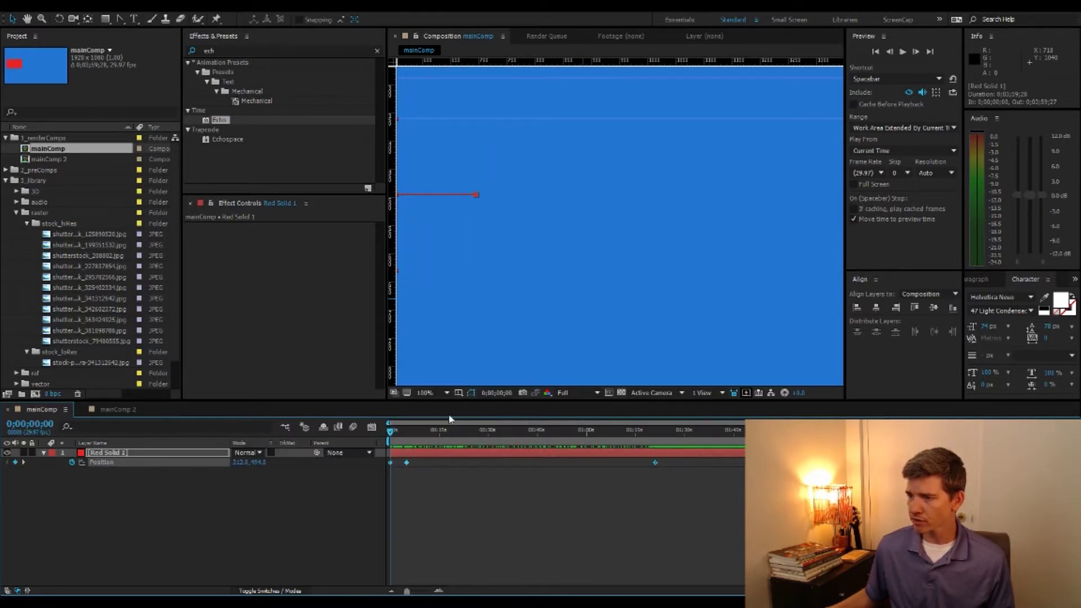
{"action": "left_click", "coordinate": [511, 285]}
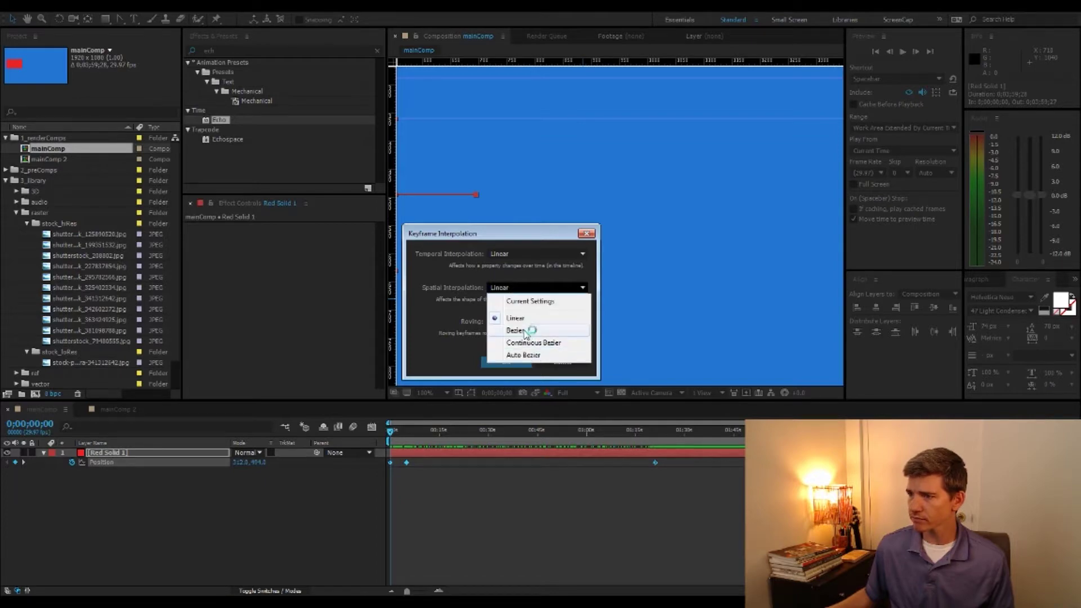
{"action": "left_click", "coordinate": [527, 331]}
{"action": "left_click", "coordinate": [507, 362]}
- Reframe the composition at 50% and preview the solid's motion from the start
{"action": "left_click_drag", "start_coordinate": [538, 233], "coordinate": [777, 261]}
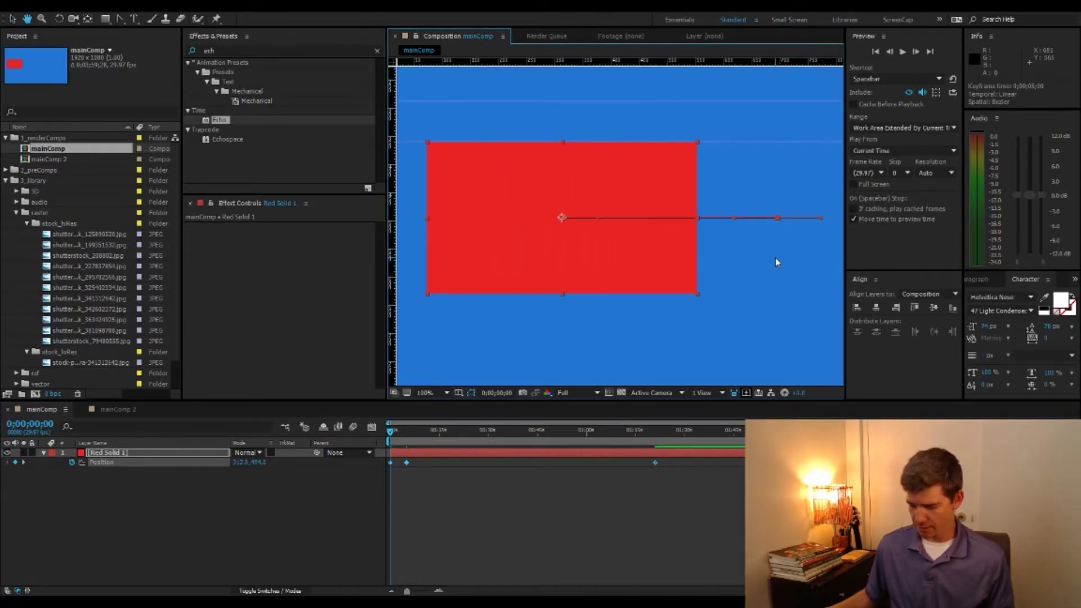
{"action": "key", "text": "comma"}
{"action": "left_click_drag", "start_coordinate": [392, 436], "coordinate": [488, 431]}
{"action": "key", "text": "Home"}
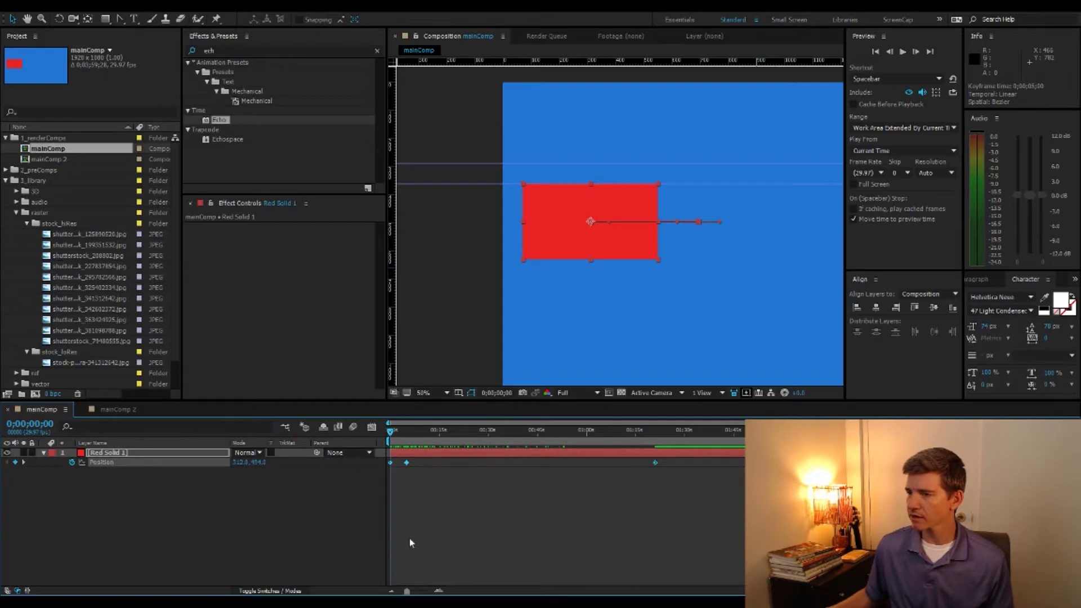
{"action": "left_click", "coordinate": [408, 473]}
{"action": "left_click", "coordinate": [407, 430]}
{"action": "left_click", "coordinate": [407, 463]}
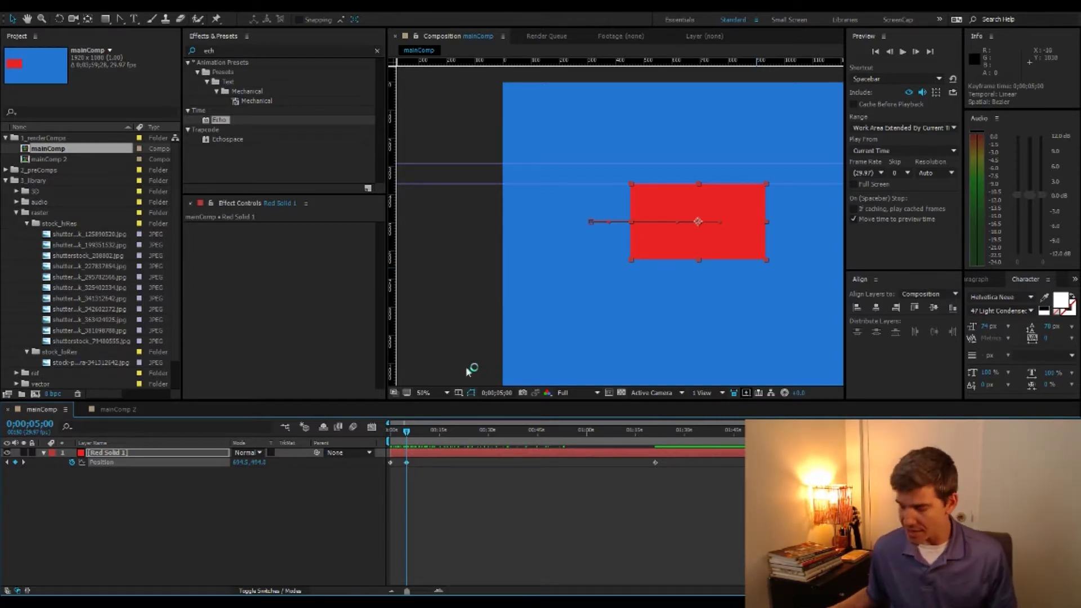
{"action": "left_click_drag", "start_coordinate": [394, 437], "coordinate": [418, 431]}
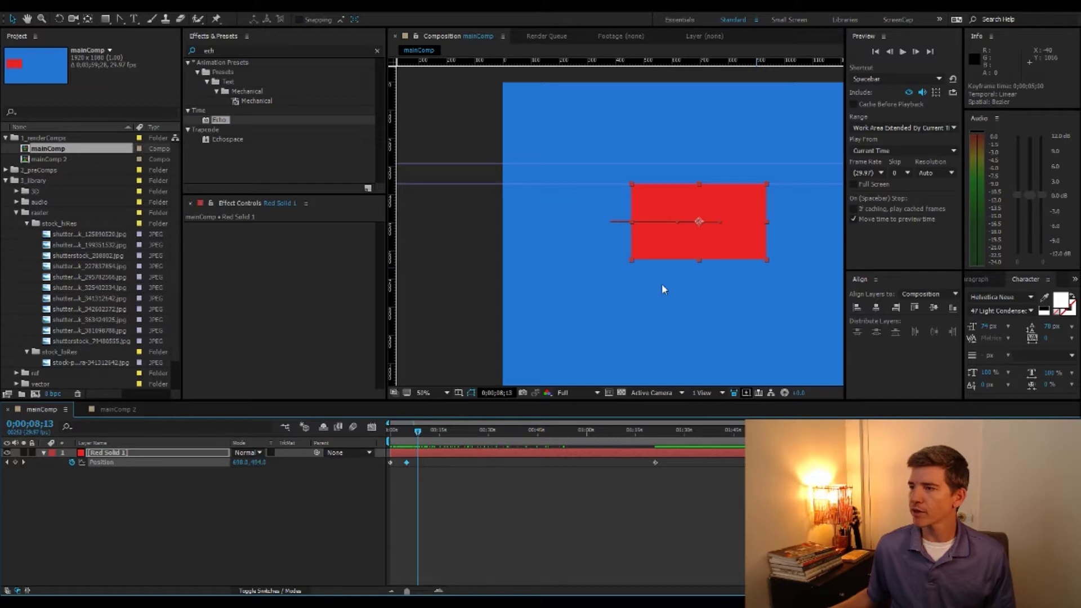
{"action": "left_click_drag", "start_coordinate": [704, 243], "coordinate": [715, 245]}
{"action": "left_click_drag", "start_coordinate": [418, 432], "coordinate": [429, 431]}
{"action": "left_click_drag", "start_coordinate": [732, 250], "coordinate": [735, 245]}
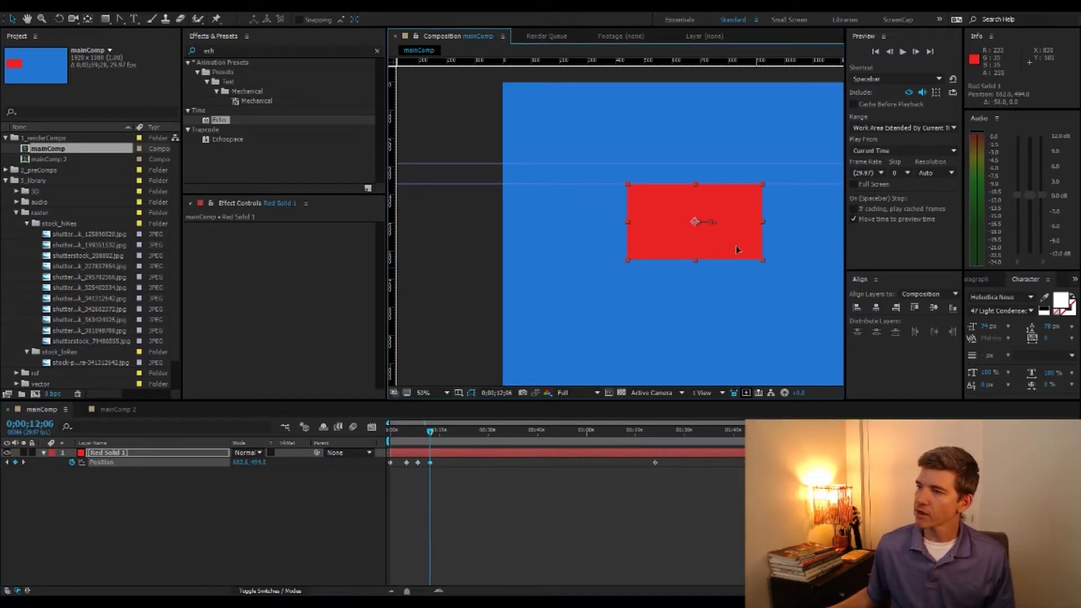
{"action": "left_click_drag", "start_coordinate": [426, 434], "coordinate": [454, 432]}
{"action": "left_click_drag", "start_coordinate": [440, 475], "coordinate": [412, 462]}
{"action": "left_click", "coordinate": [420, 431]}
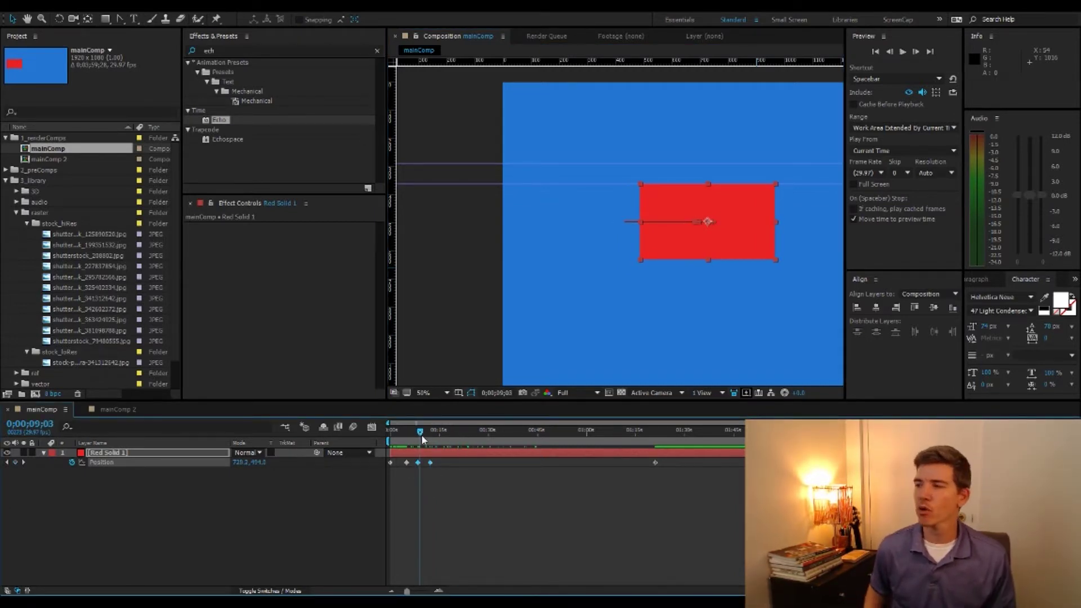
{"action": "key", "text": "Delete"}
{"action": "left_click_drag", "start_coordinate": [420, 439], "coordinate": [389, 435]}
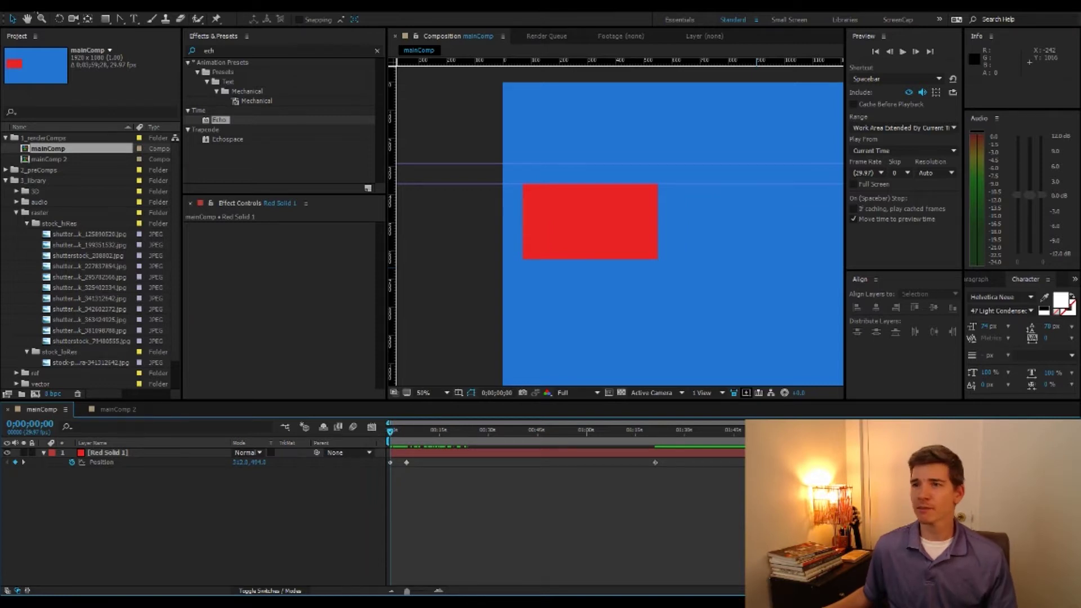
- Close the preferences menu unchanged and preview the red solid, stopping at 0;00;09;29
{"action": "left_click", "coordinate": [23, 5]}
{"action": "mouse_move", "coordinate": [53, 308]}
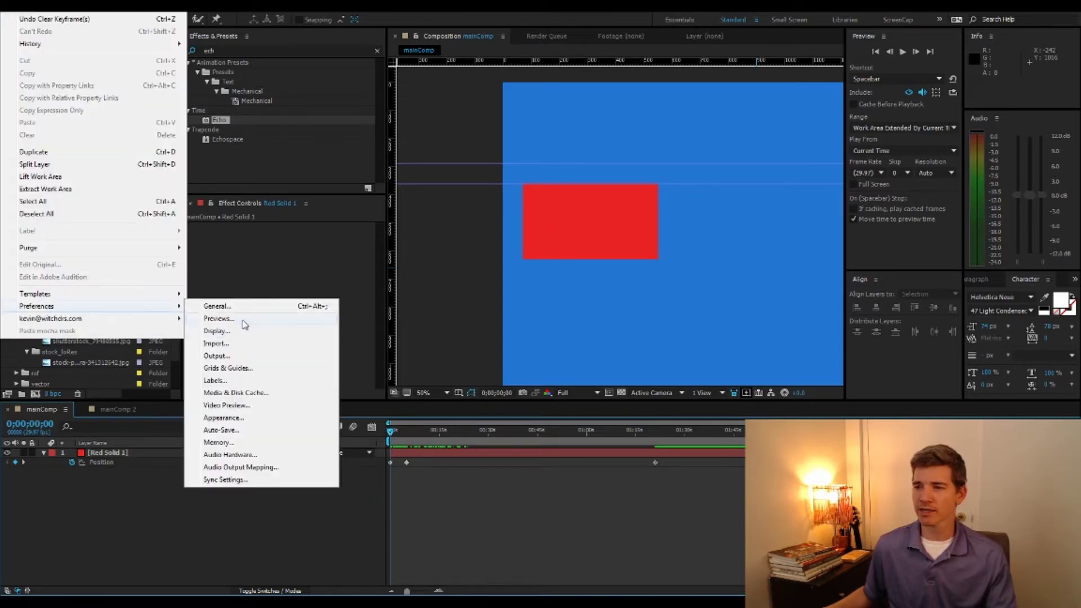
{"action": "left_click", "coordinate": [447, 463]}
{"action": "left_click_drag", "start_coordinate": [399, 439], "coordinate": [435, 432]}
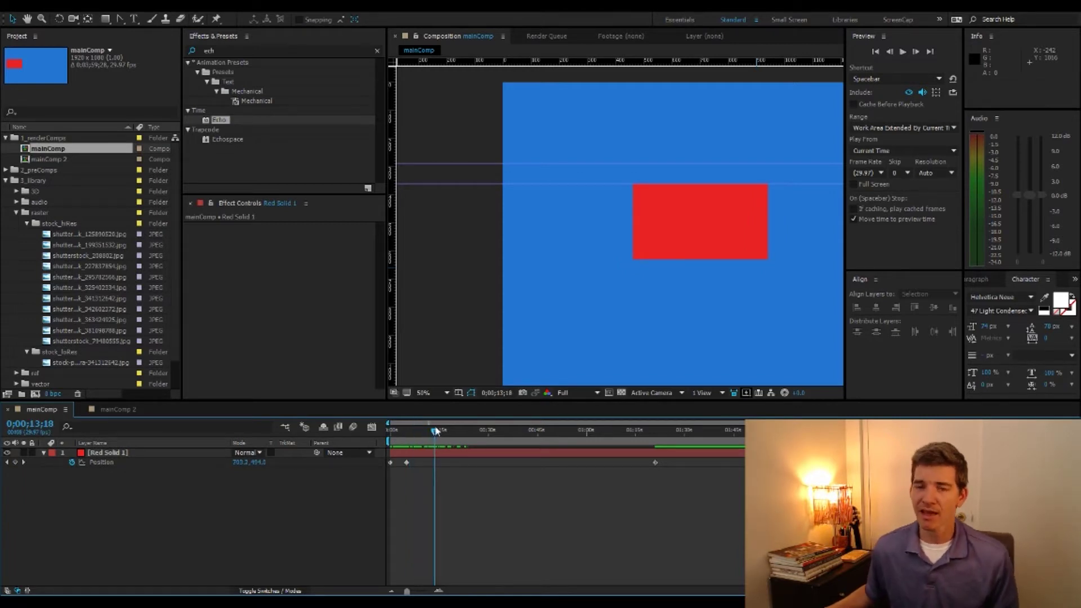
{"action": "left_click", "coordinate": [416, 442]}
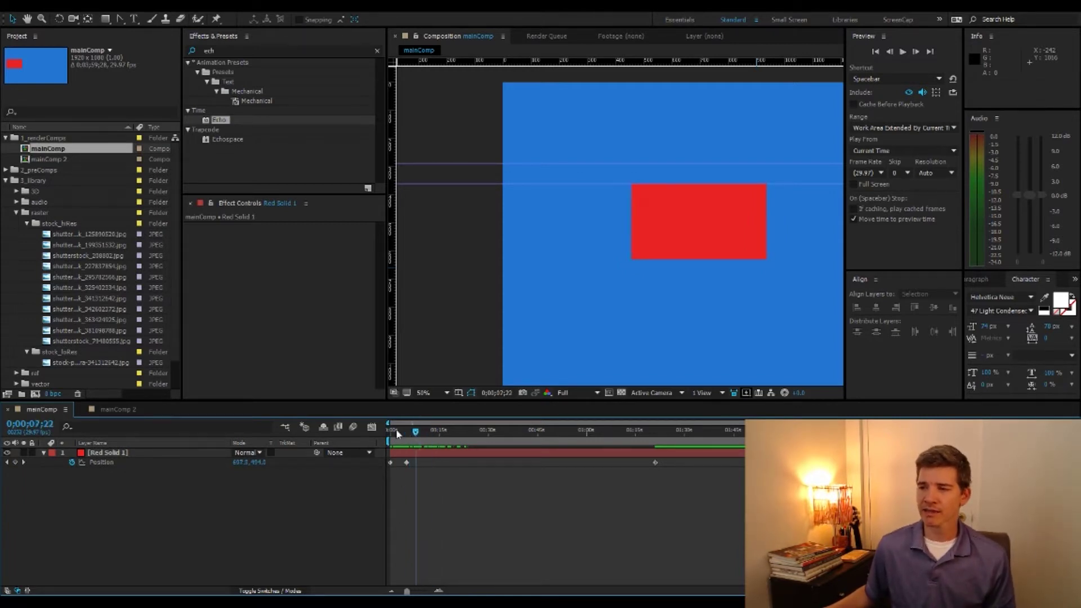
{"action": "left_click", "coordinate": [423, 443]}
{"action": "left_click", "coordinate": [140, 453]}
{"action": "left_click", "coordinate": [164, 508]}
- In mainComp 2, scrub to 0;00;03;07 and select Position to show the curved path
{"action": "left_click", "coordinate": [115, 409]}
{"action": "left_click_drag", "start_coordinate": [498, 437], "coordinate": [455, 436]}
{"action": "left_click", "coordinate": [106, 464]}
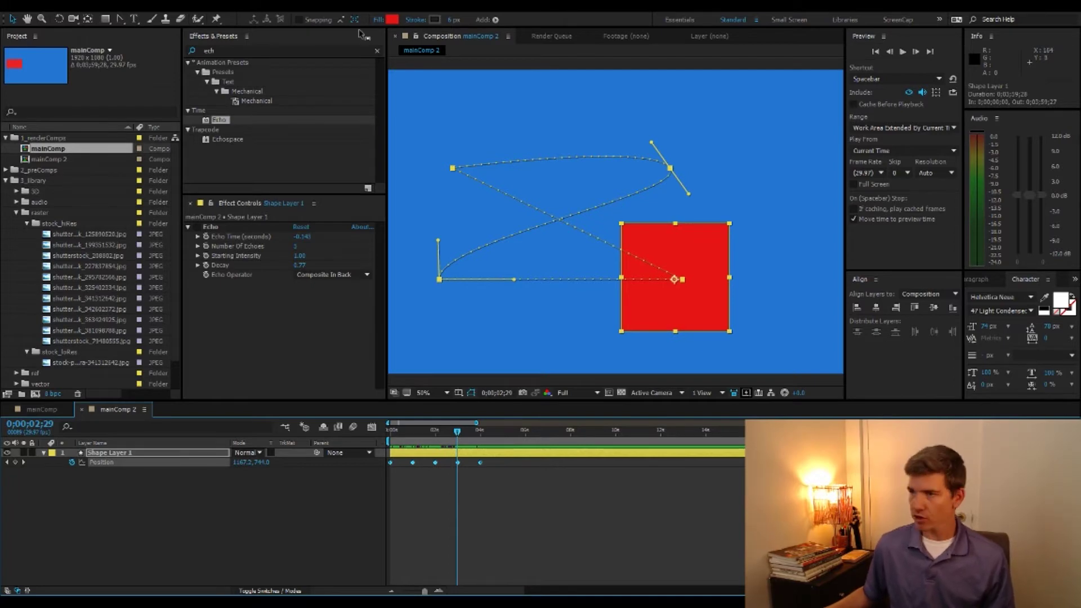
- Convert the motion-path vertices to linear, leaving only the top-right keyframe auto-Bezier
{"action": "left_click", "coordinate": [120, 19]}
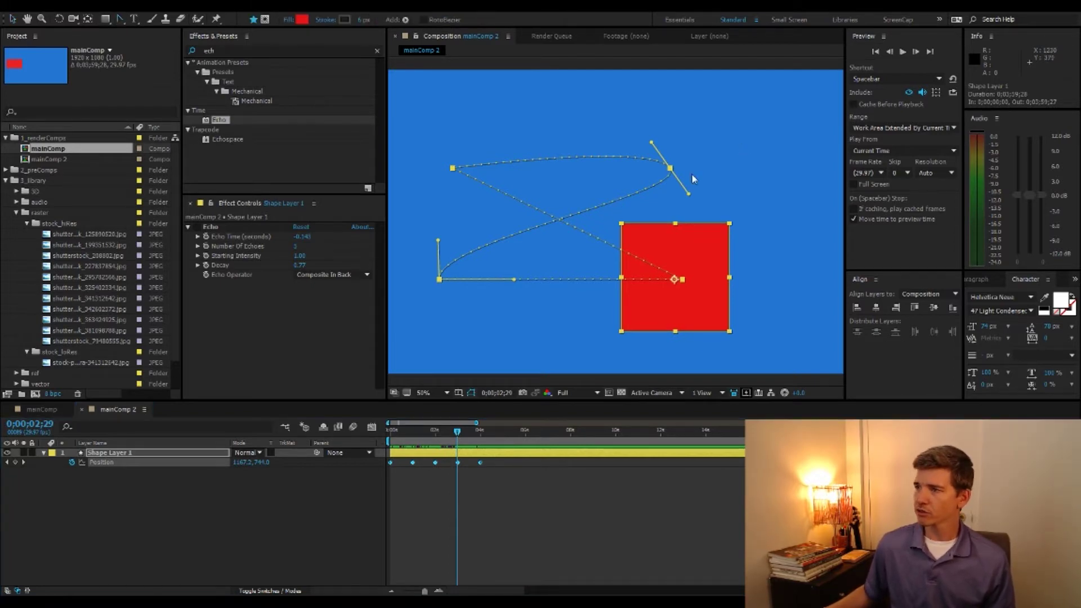
{"action": "left_click", "coordinate": [545, 515]}
{"action": "left_click", "coordinate": [471, 456]}
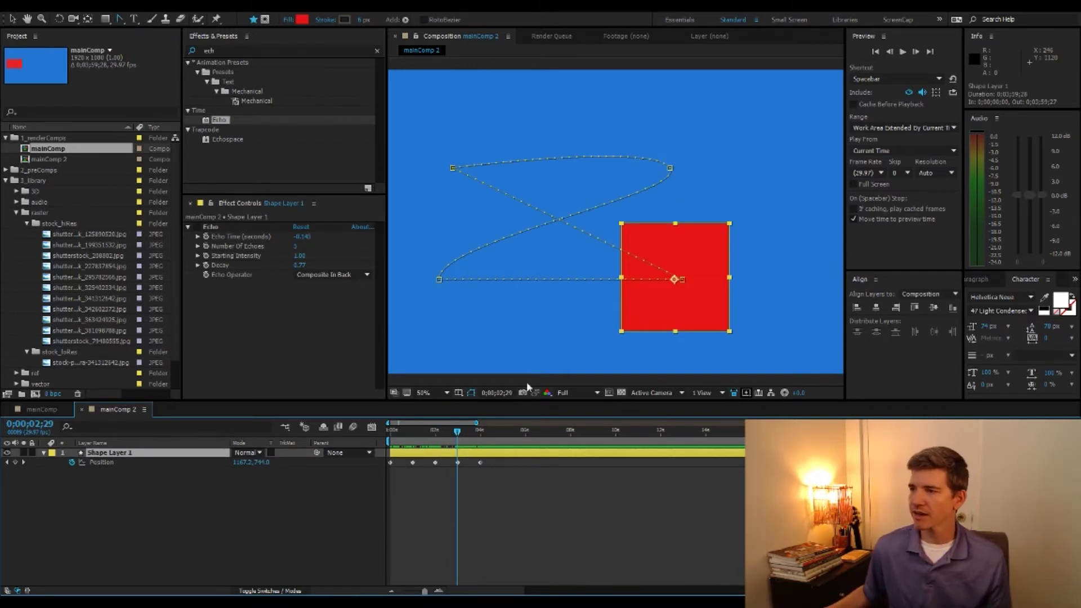
{"action": "left_click", "coordinate": [670, 168], "text": "ctrl"}
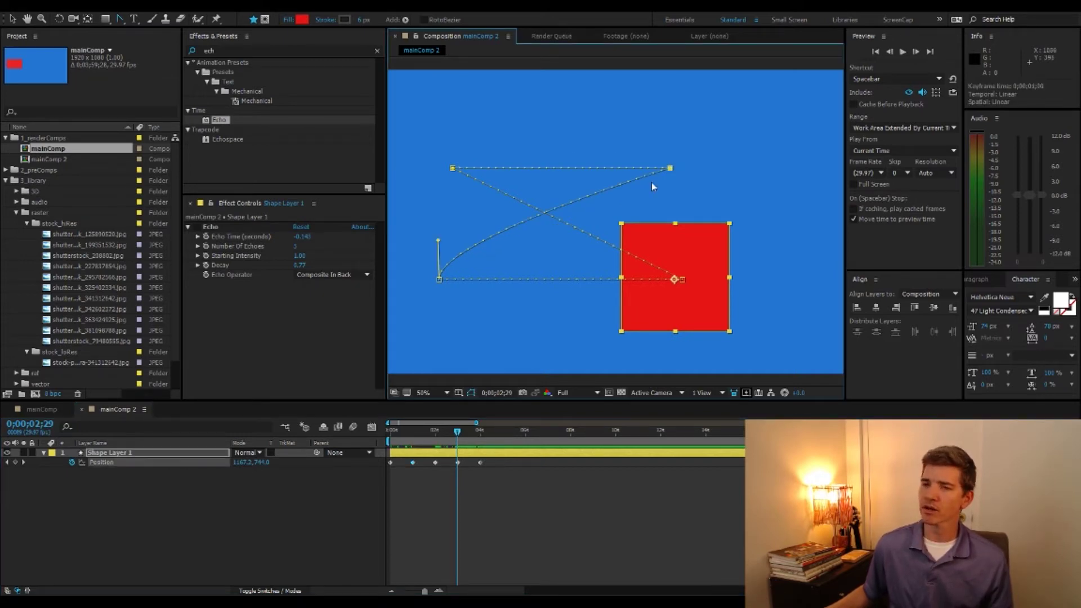
{"action": "left_click", "coordinate": [439, 279], "text": "ctrl"}
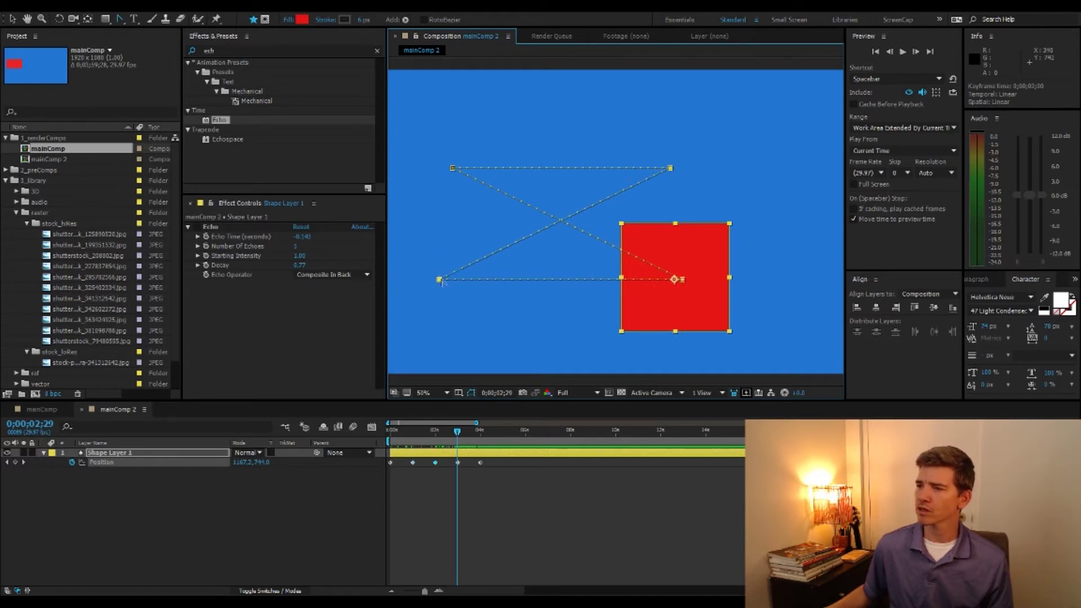
{"action": "left_click", "coordinate": [683, 280], "text": "ctrl"}
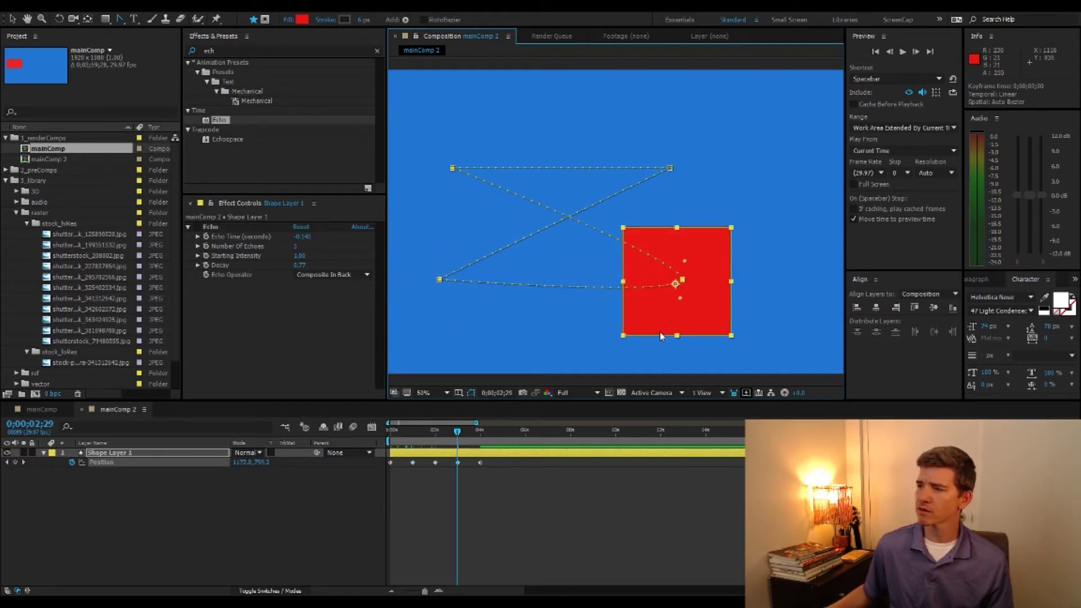
{"action": "left_click", "coordinate": [683, 280], "text": "ctrl"}
{"action": "left_click", "coordinate": [670, 168], "text": "ctrl"}
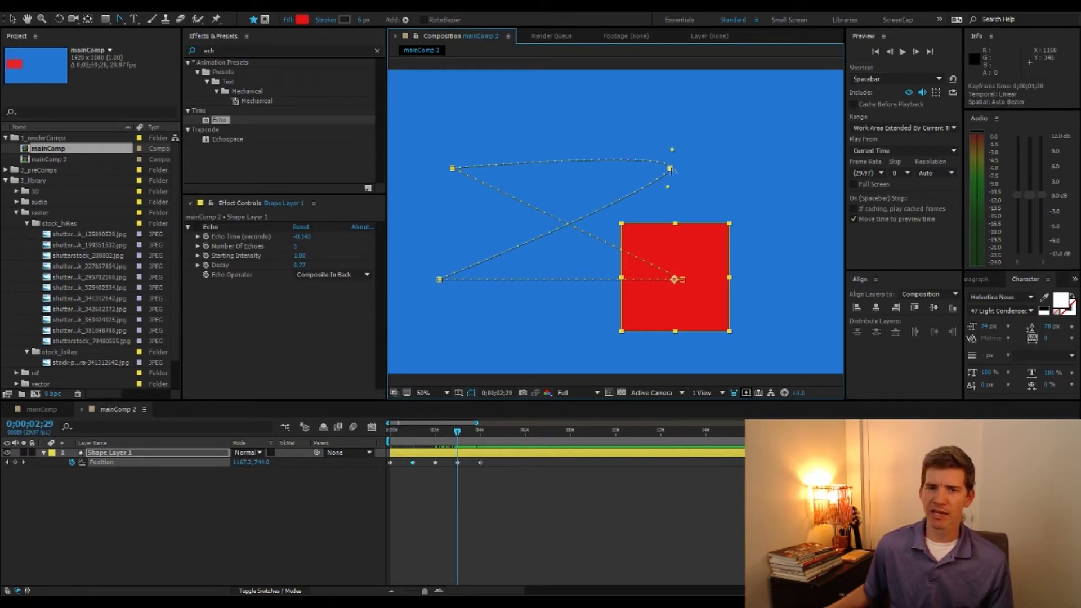
{"action": "left_click", "coordinate": [670, 169], "text": "ctrl"}
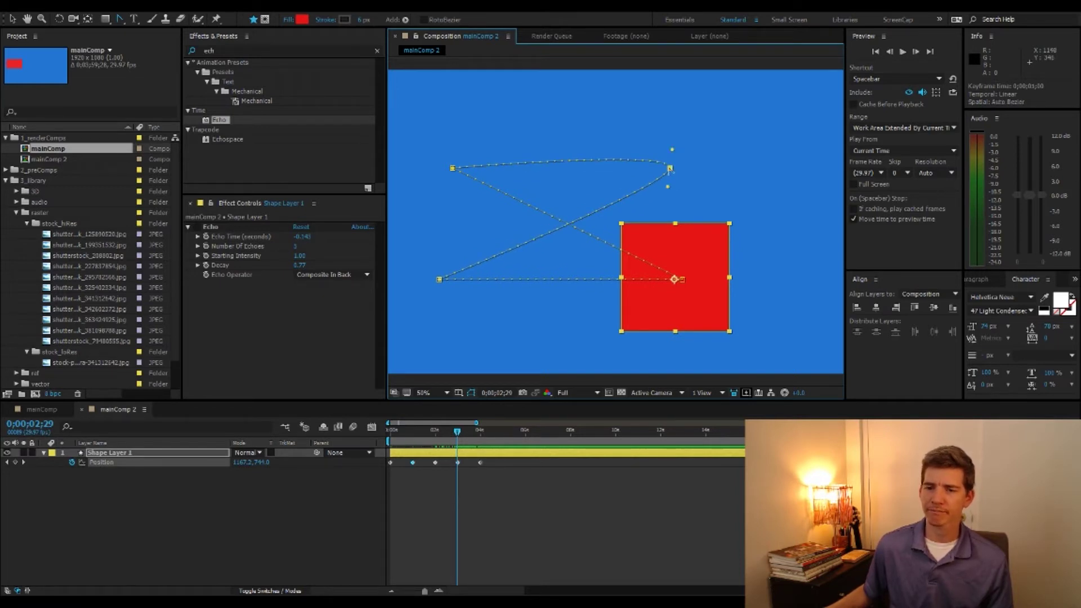
{"action": "left_click", "coordinate": [642, 537]}
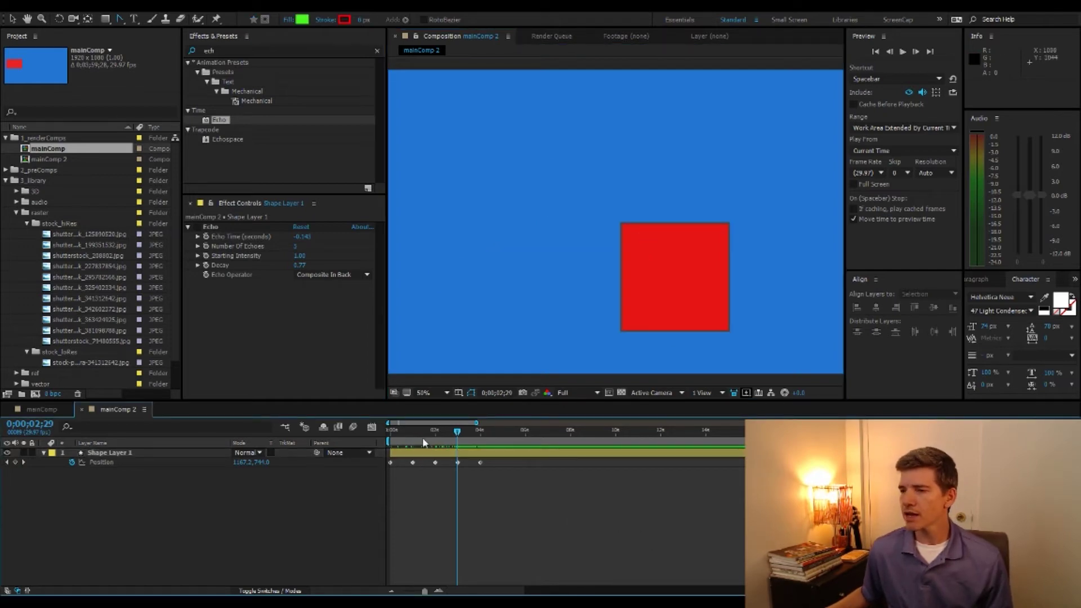
{"action": "mouse_move", "coordinate": [422, 435]}
{"action": "left_mouse_down"}
{"action": "mouse_move", "coordinate": [445, 439]}
{"action": "mouse_move", "coordinate": [431, 437]}
{"action": "left_mouse_up"}
{"action": "left_click", "coordinate": [510, 455]}
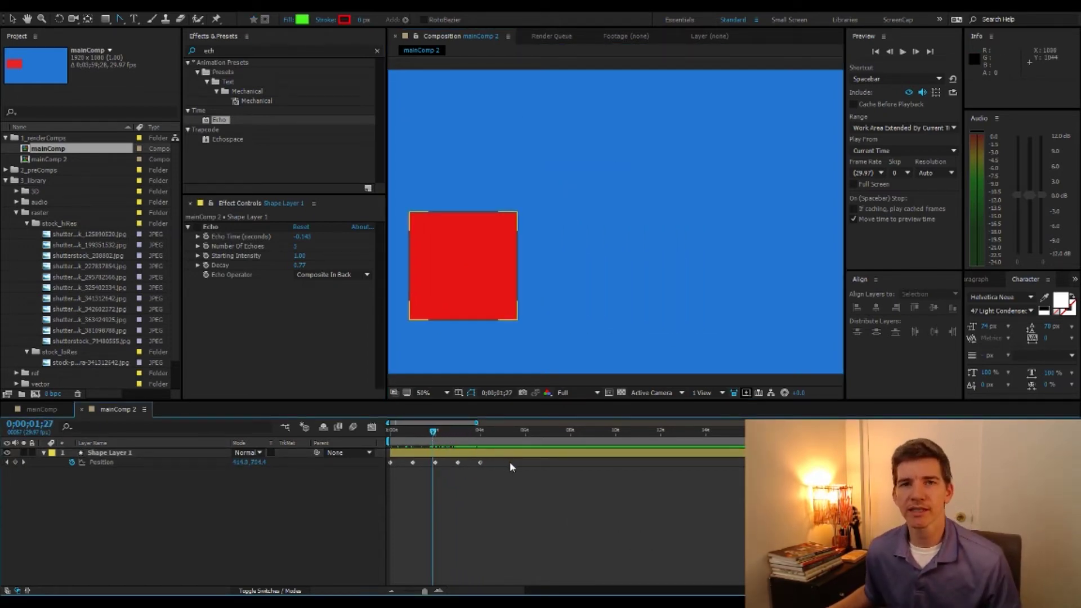
{"action": "left_click", "coordinate": [499, 477]}
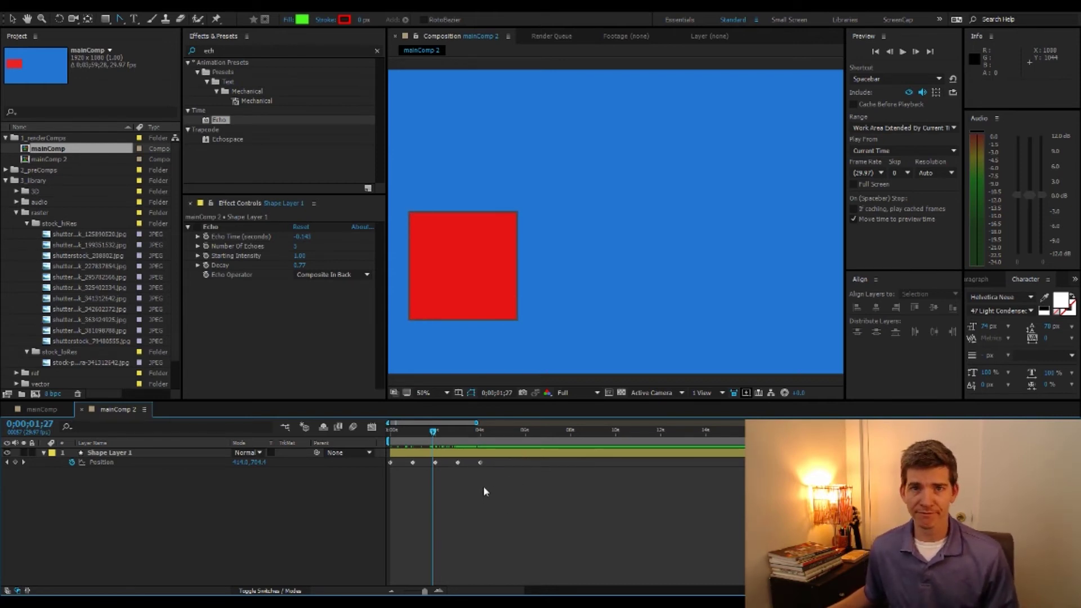